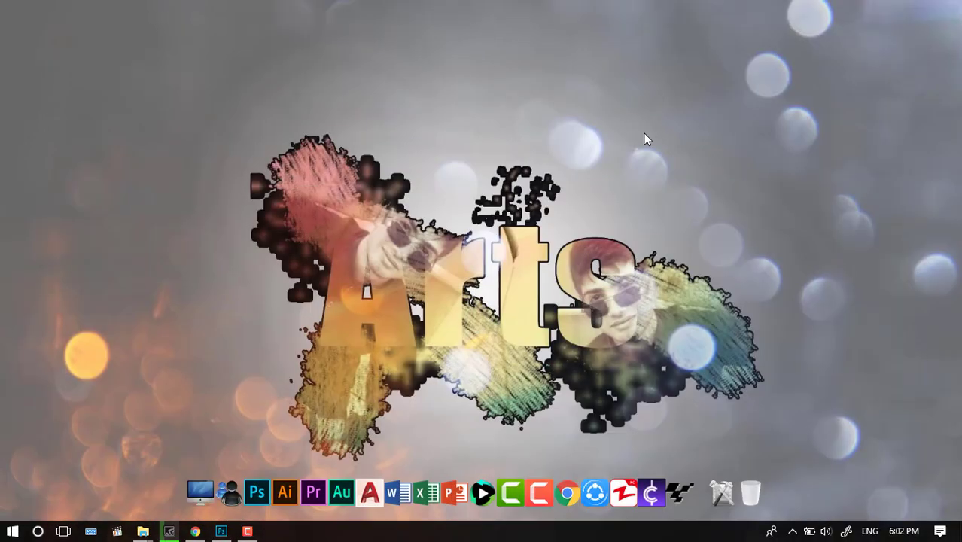
# Refresh the desktop, then bring Photoshop's start screen listing 20150912_230952d.jpg back to the front.
pyautogui.rightClick(642, 133)
pyautogui.click(661, 173)
pyautogui.click(256, 531)
pyautogui.click(256, 531)
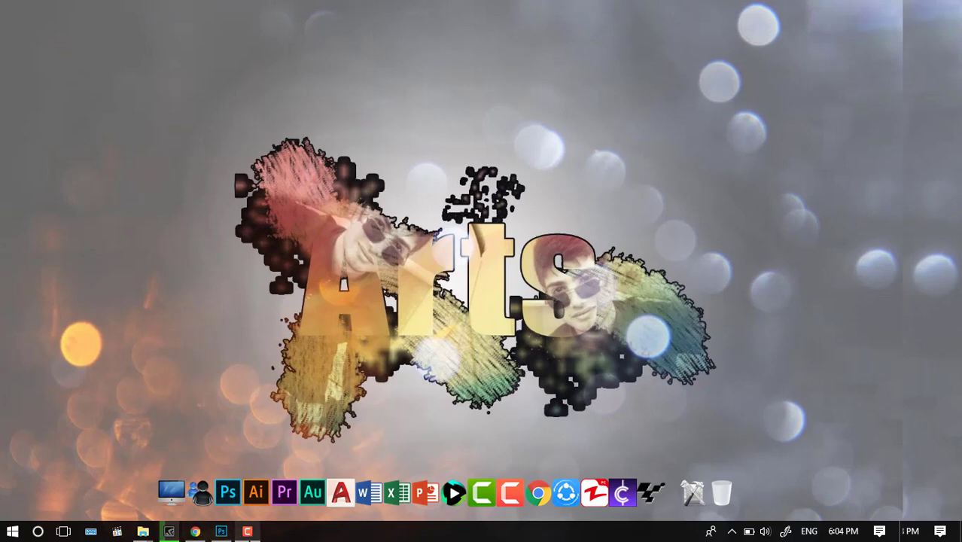
pyautogui.click(247, 531)
pyautogui.click(246, 531)
pyautogui.click(222, 531)
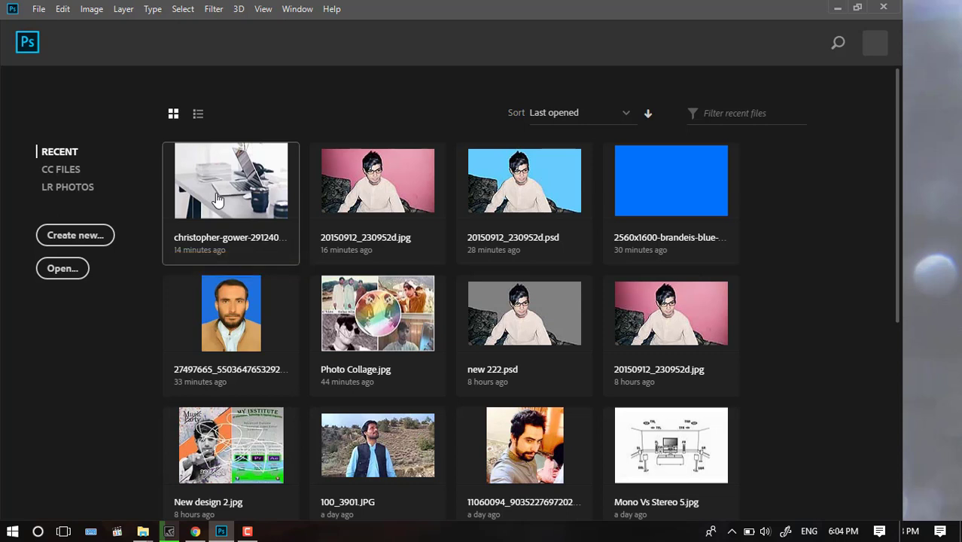
# Open 20150912_230952d.jpg, unlock Background as Layer 0, and settle on the Rectangular Marquee.
pyautogui.click(378, 201)
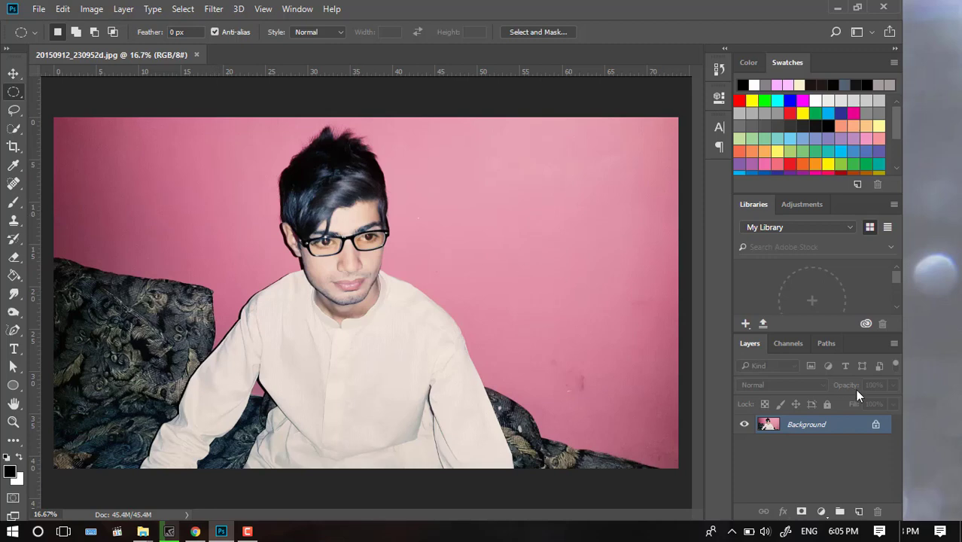
pyautogui.click(876, 424)
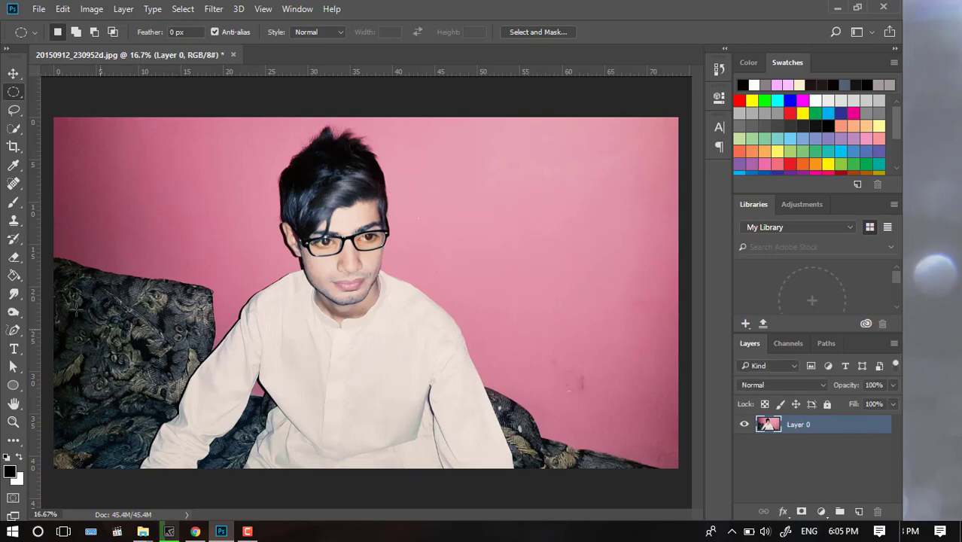
pyautogui.click(20, 117)
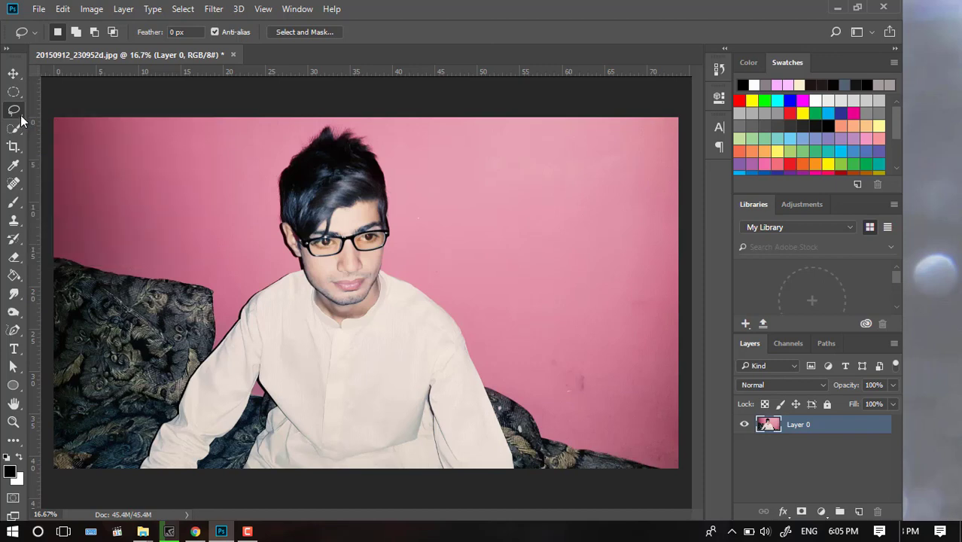
pyautogui.click(20, 130)
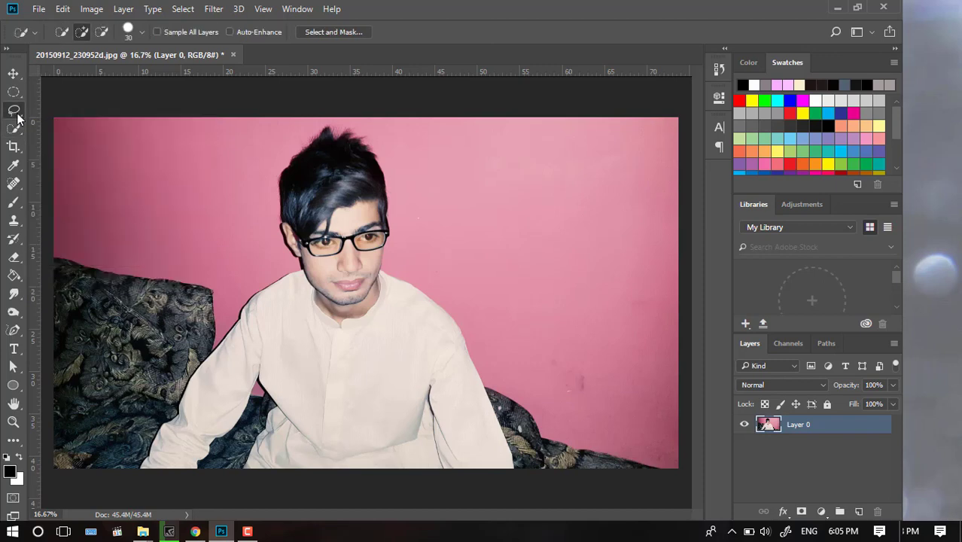
pyautogui.click(18, 113)
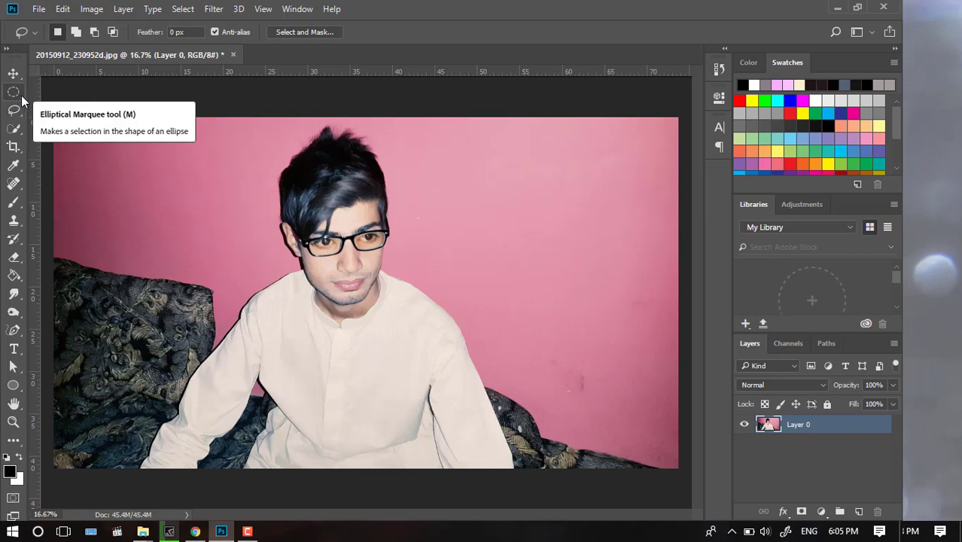
pyautogui.click(15, 92)
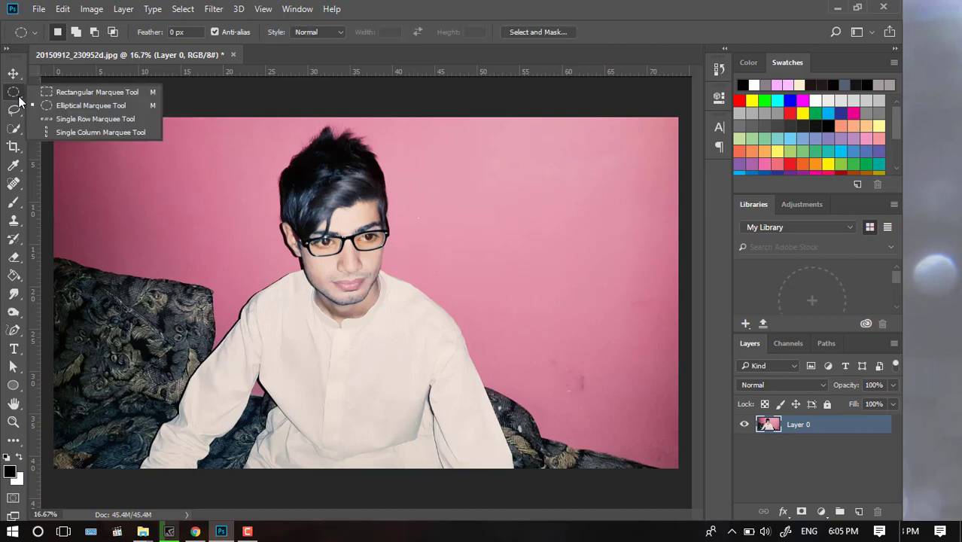
pyautogui.click(69, 93)
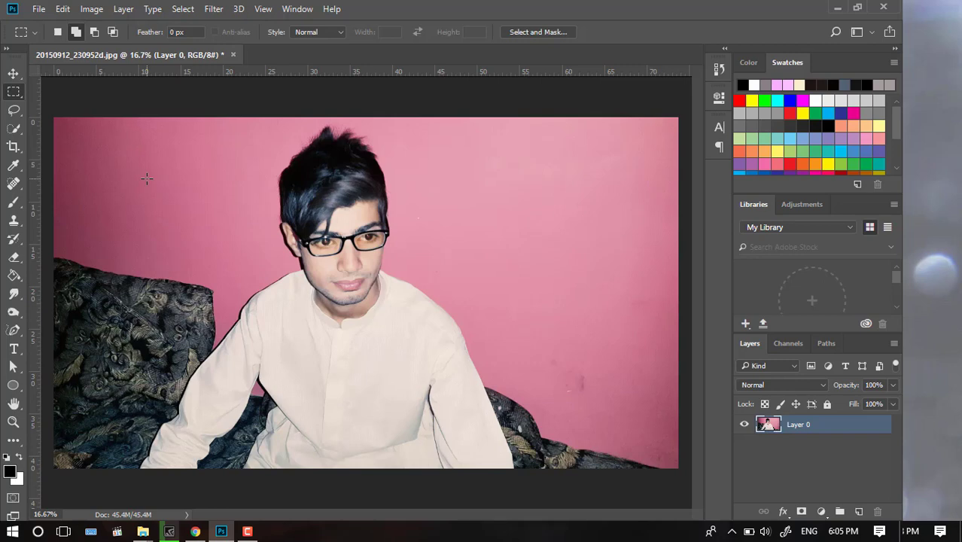
pyautogui.rightClick(18, 96)
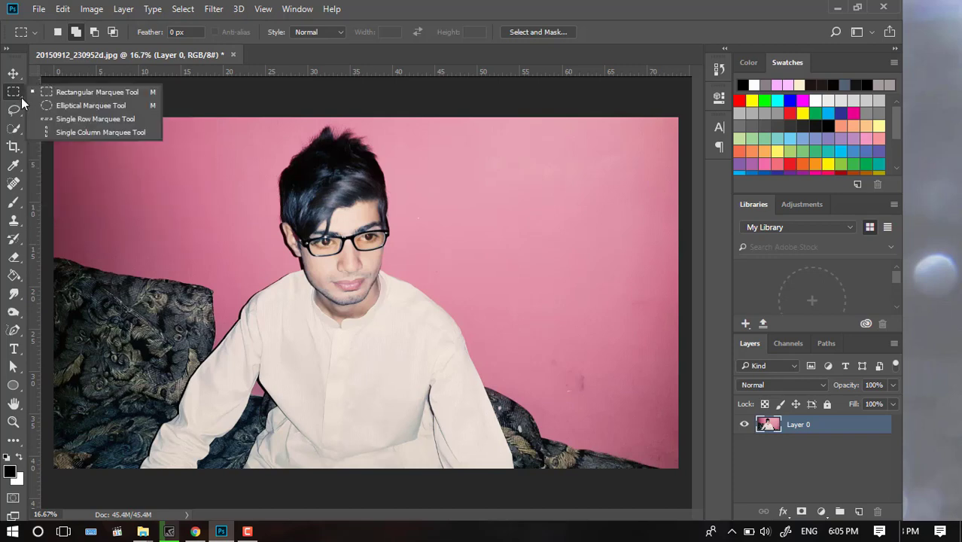
pyautogui.click(65, 93)
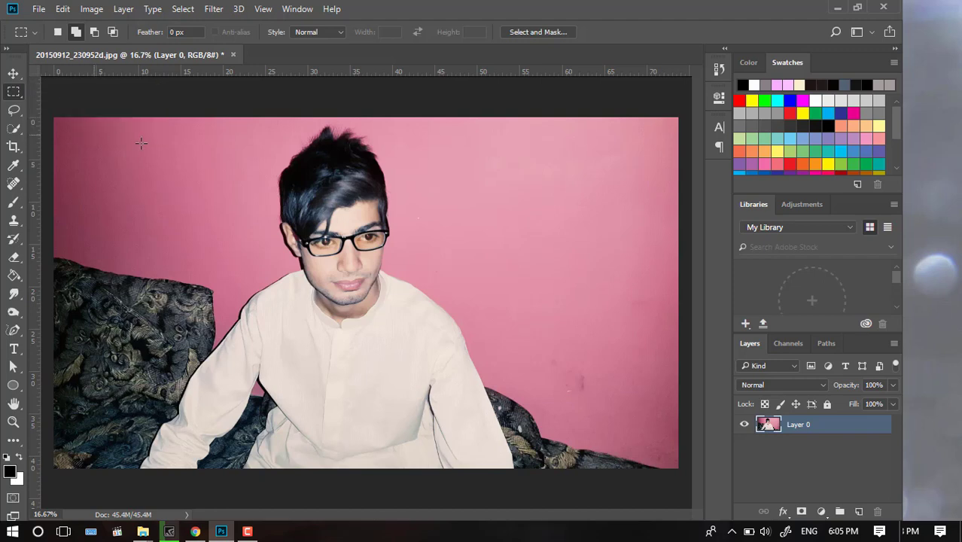
pyautogui.moveTo(83, 137)
pyautogui.mouseDown()
pyautogui.moveTo(195, 172)
pyautogui.moveTo(223, 222)
pyautogui.mouseUp()
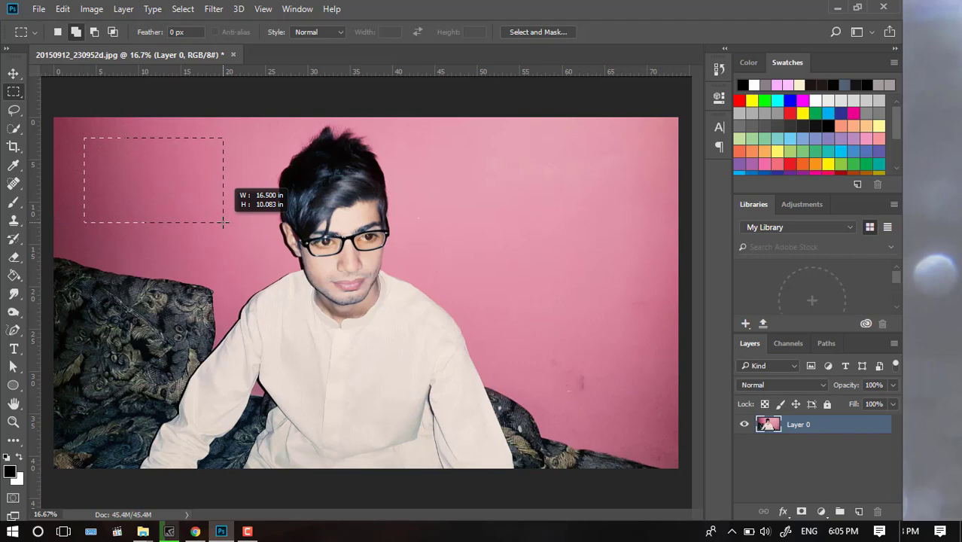
pyautogui.moveTo(222, 222); pyautogui.dragTo(223, 222)
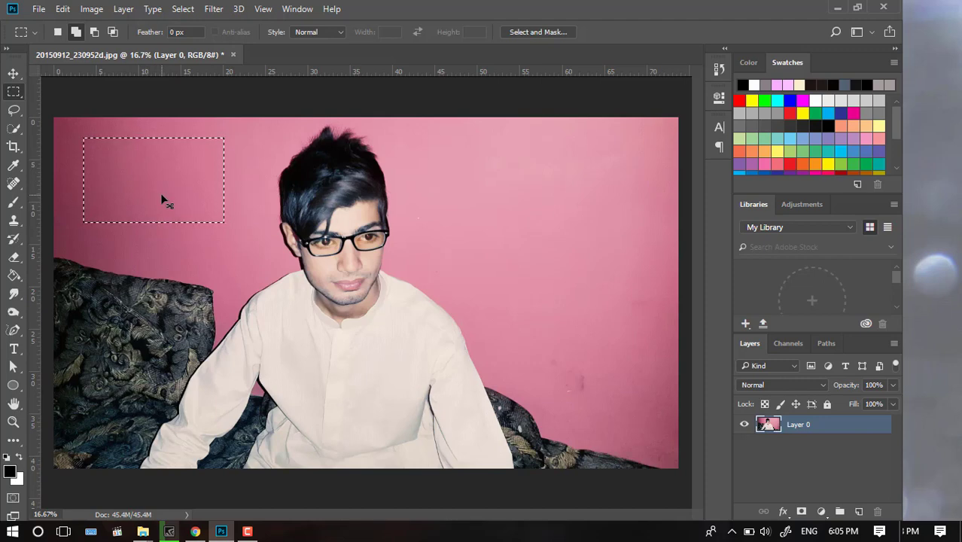
pyautogui.press('z')
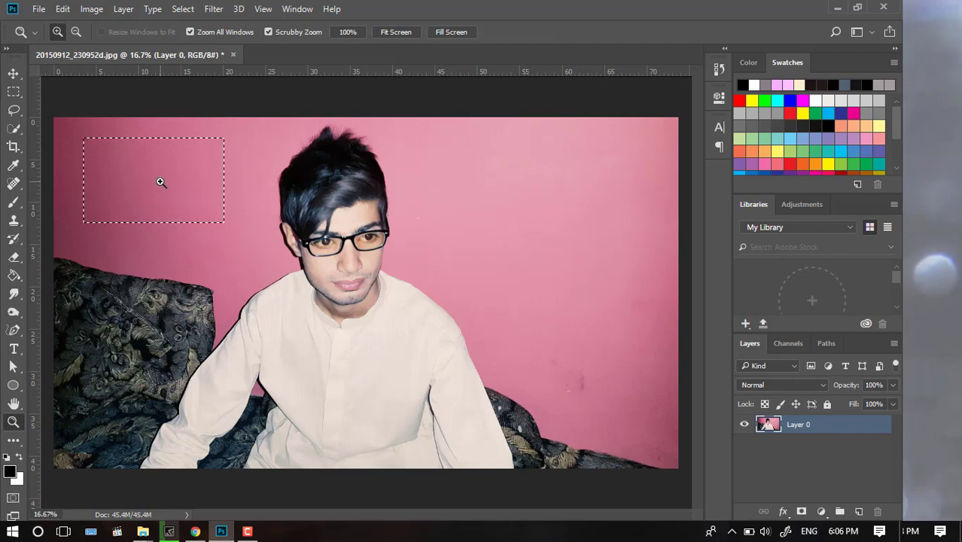
pyautogui.hotkey('ctrl', 'd')
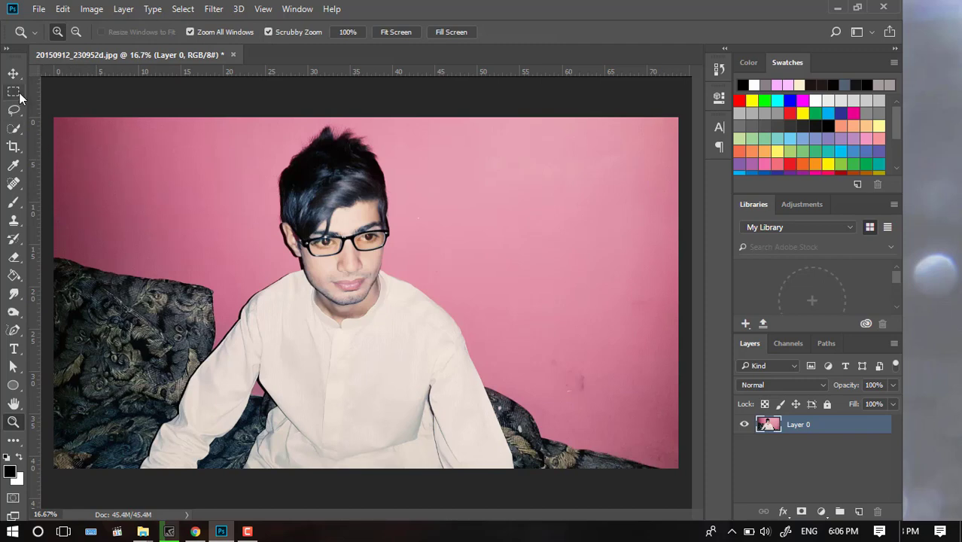
pyautogui.click(15, 91)
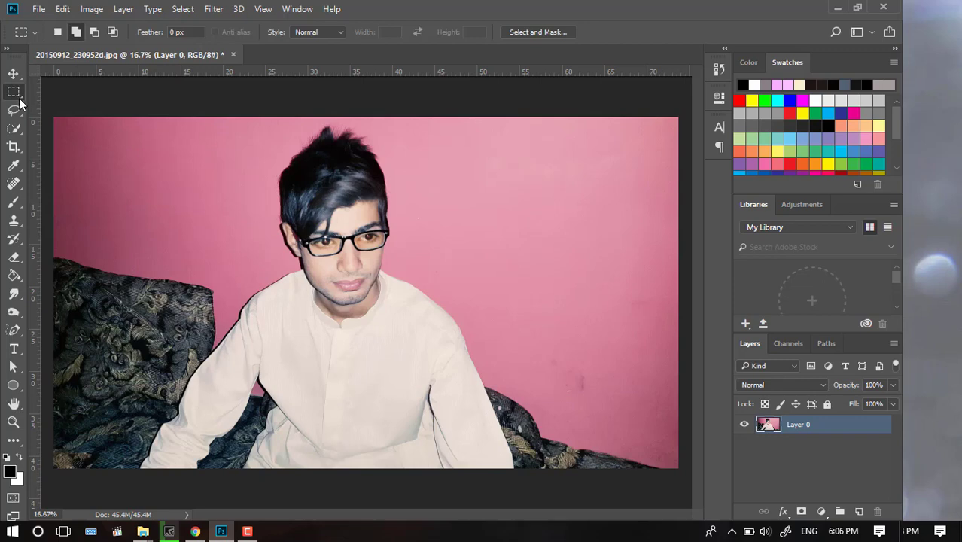
pyautogui.rightClick(18, 95)
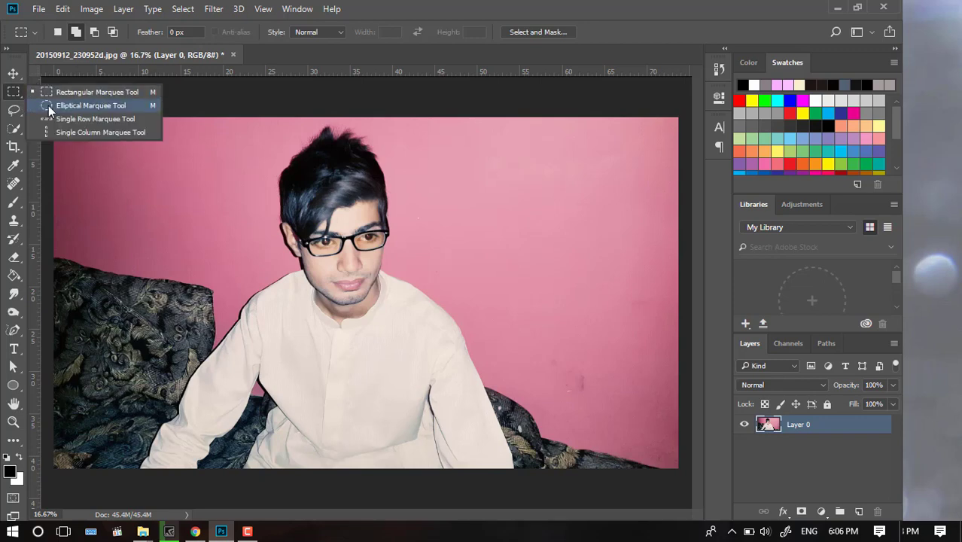
pyautogui.click(49, 105)
pyautogui.moveTo(95, 144); pyautogui.dragTo(190, 238)
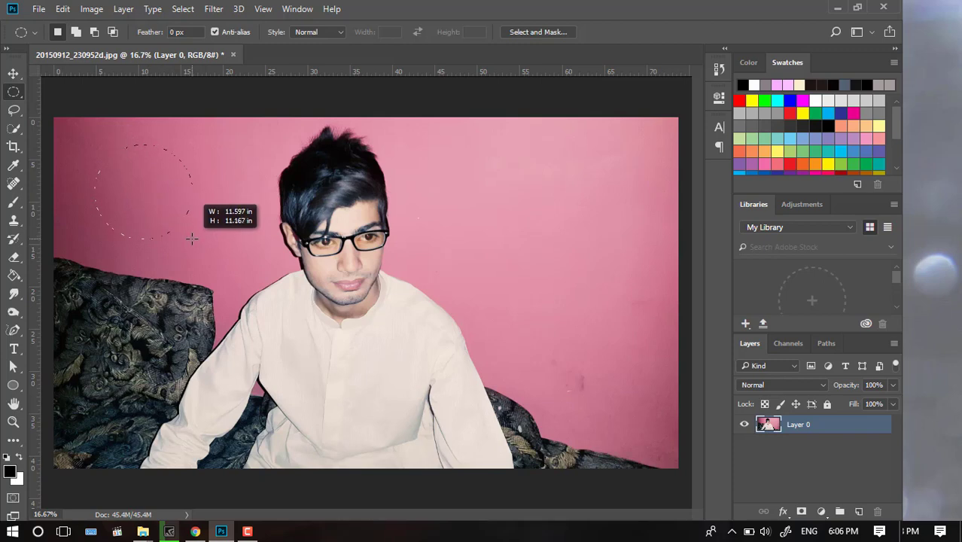
pyautogui.moveTo(190, 238); pyautogui.dragTo(190, 238)
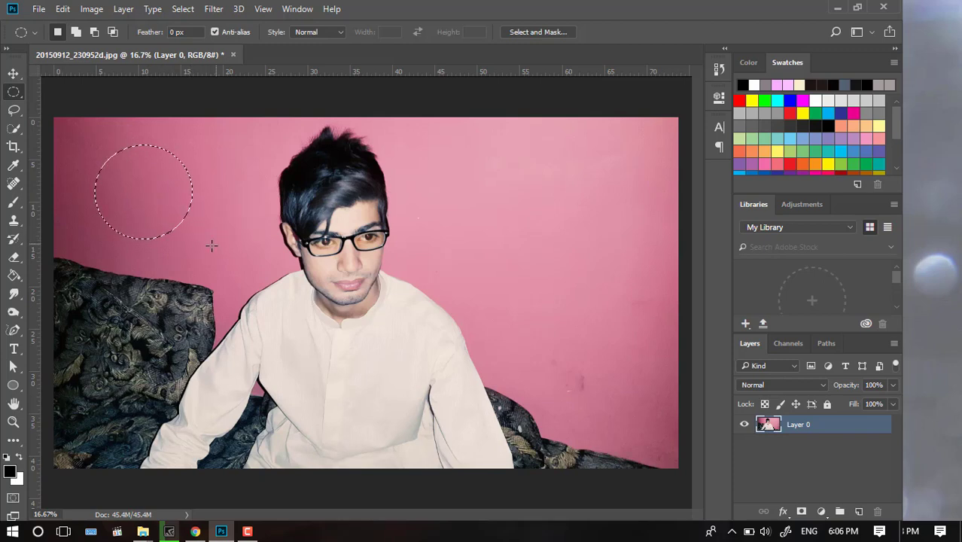
pyautogui.click(164, 202)
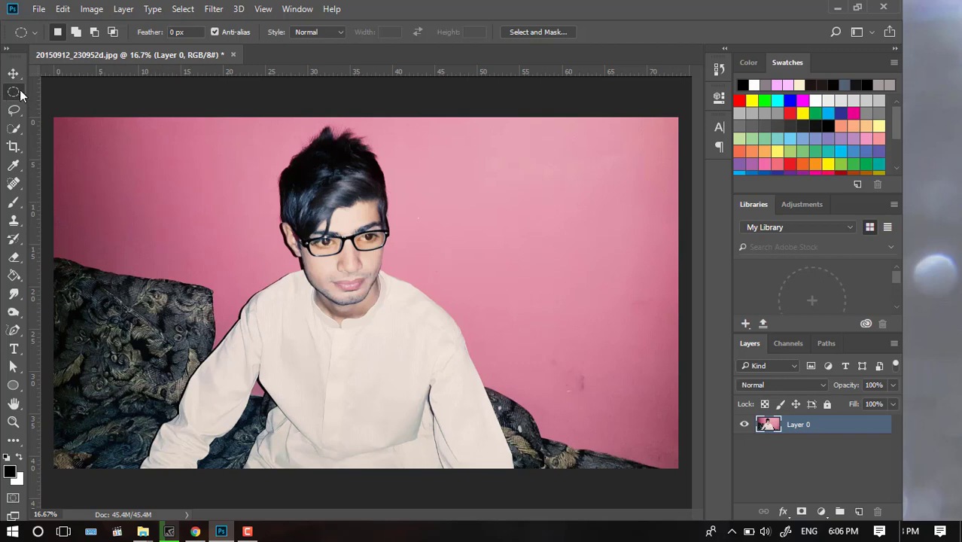
pyautogui.rightClick(18, 91)
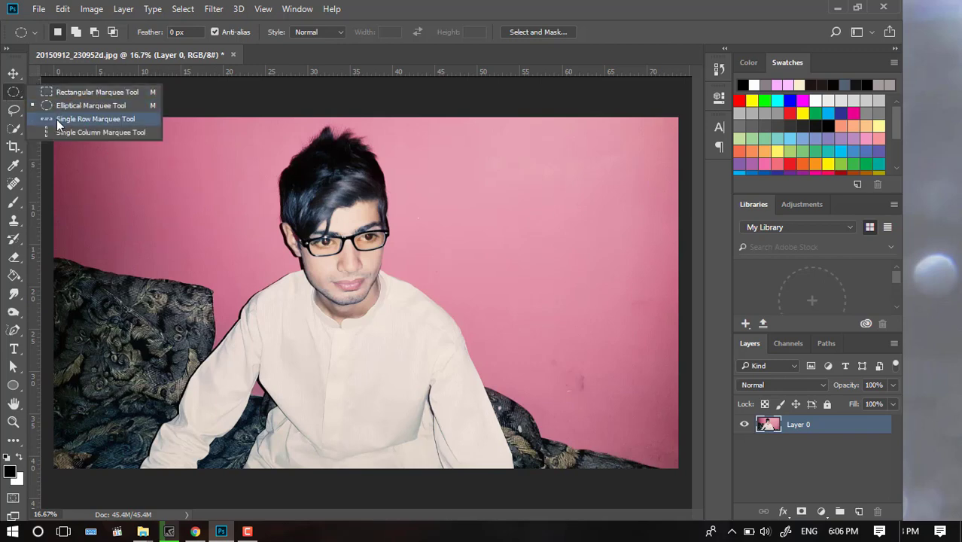
pyautogui.click(56, 119)
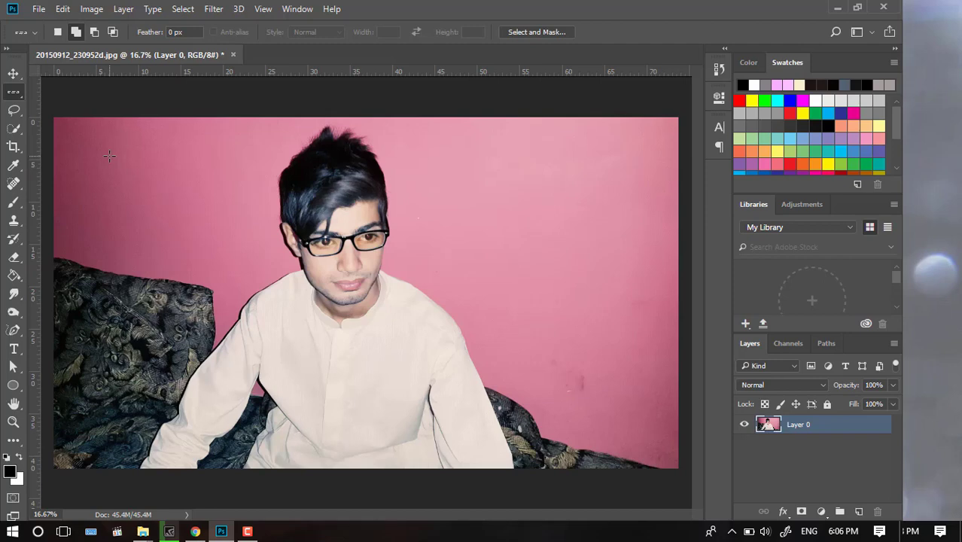
pyautogui.moveTo(74, 158); pyautogui.dragTo(134, 153)
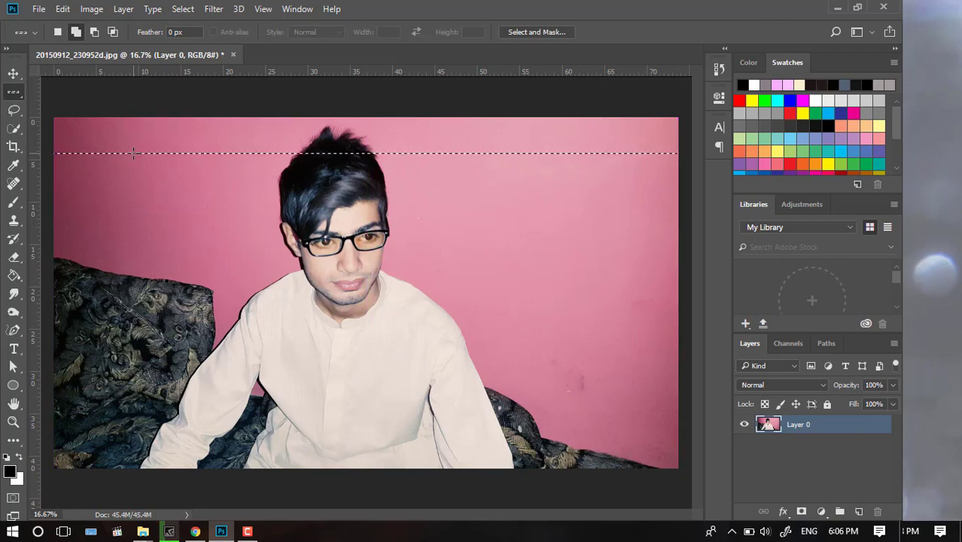
pyautogui.hotkey('ctrl', 'd')
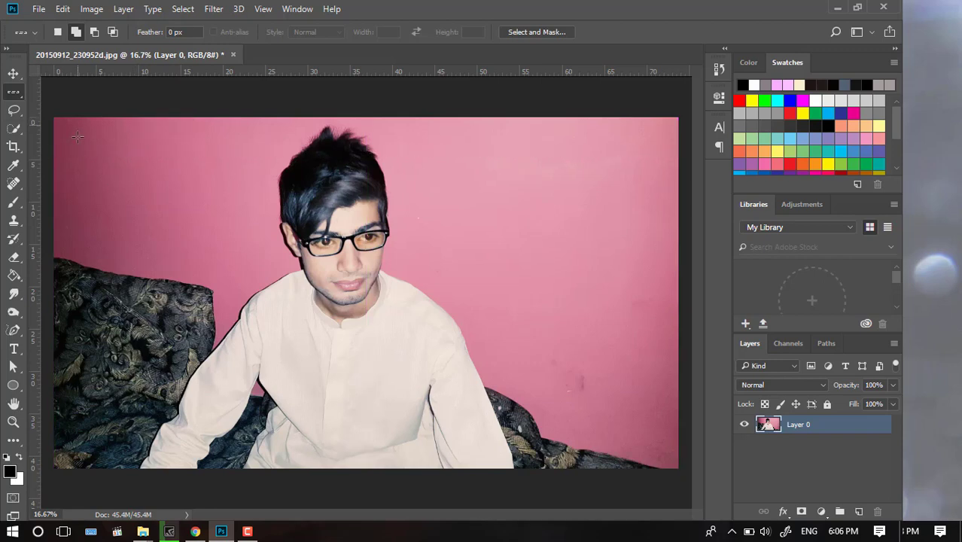
# Cancel a new document, marquee-select the laptop screen, and unlock the Background into Layer 0.
pyautogui.click(39, 8)
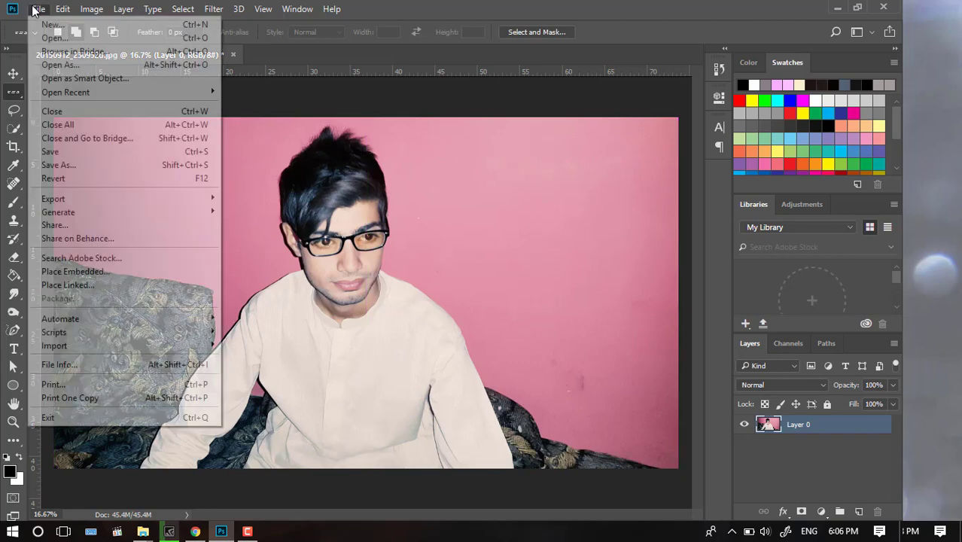
pyautogui.click(52, 24)
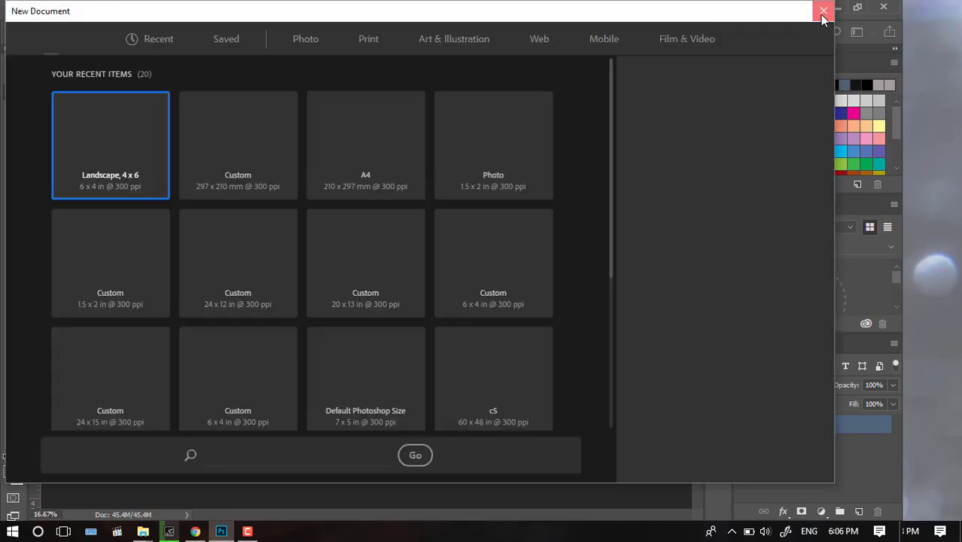
pyautogui.click(823, 11)
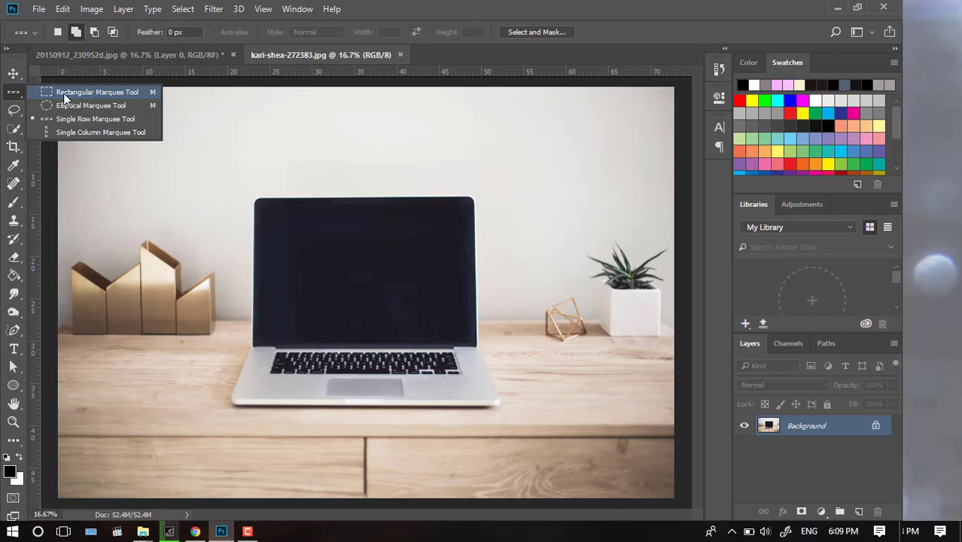
pyautogui.click(75, 91)
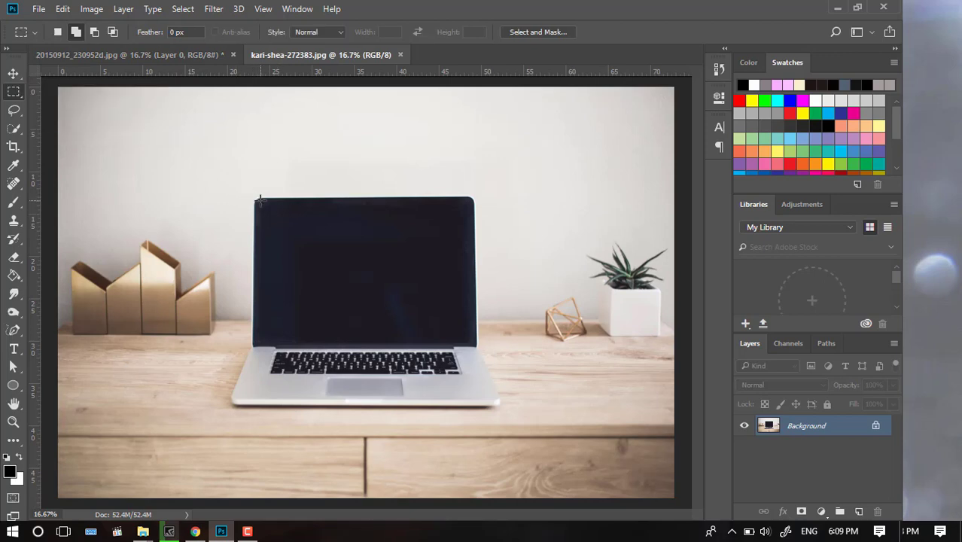
pyautogui.moveTo(254, 198); pyautogui.dragTo(479, 347)
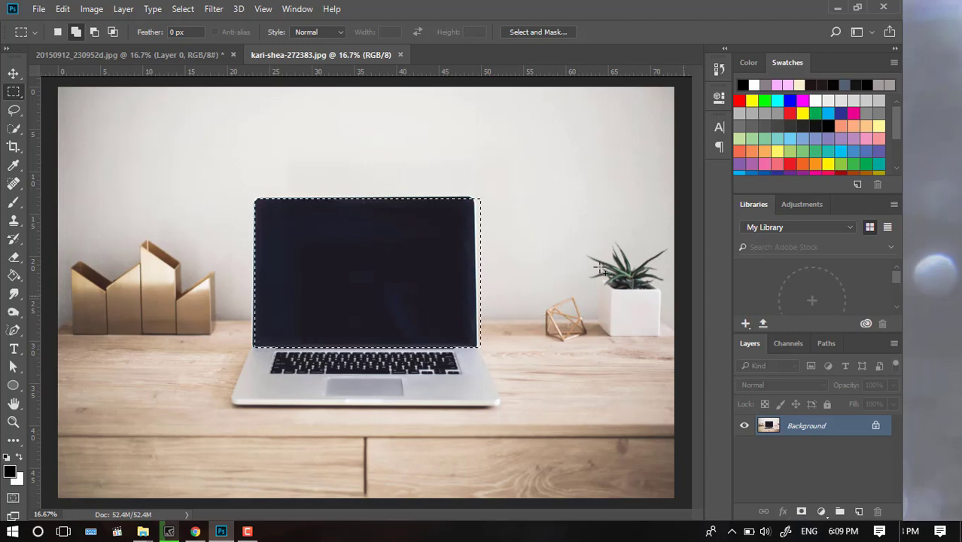
pyautogui.click(876, 427)
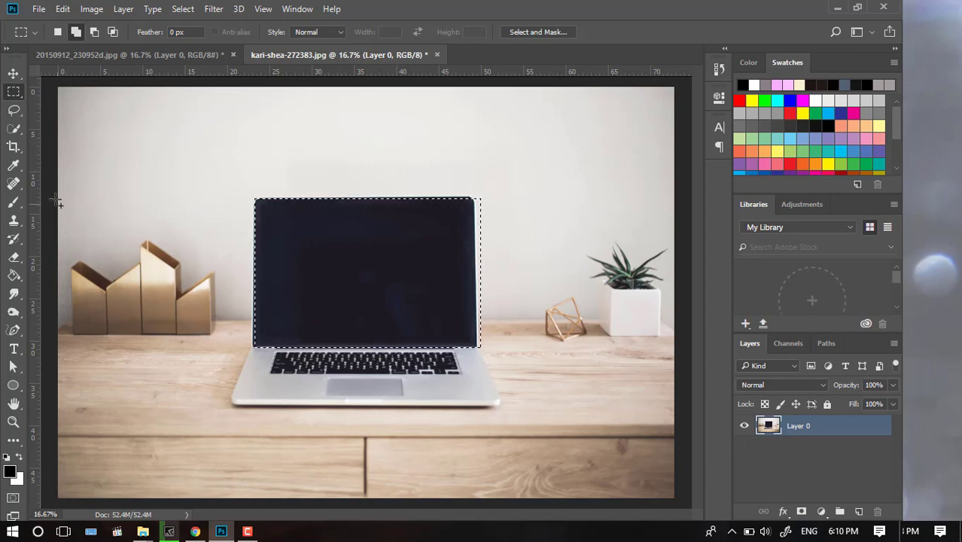
# Switch to the Elliptical Marquee and draw an ellipse around the plant.
pyautogui.click(21, 111)
pyautogui.click(19, 96)
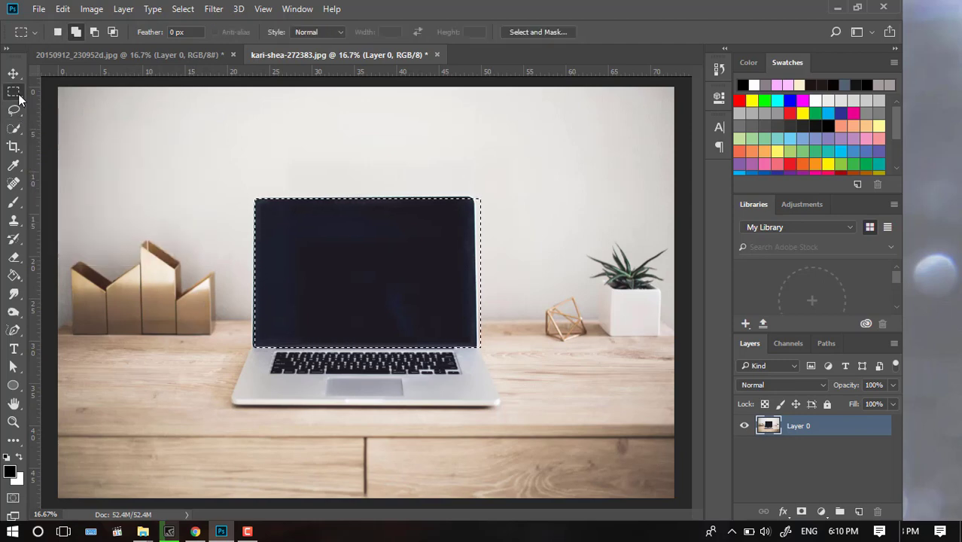
pyautogui.rightClick(19, 96)
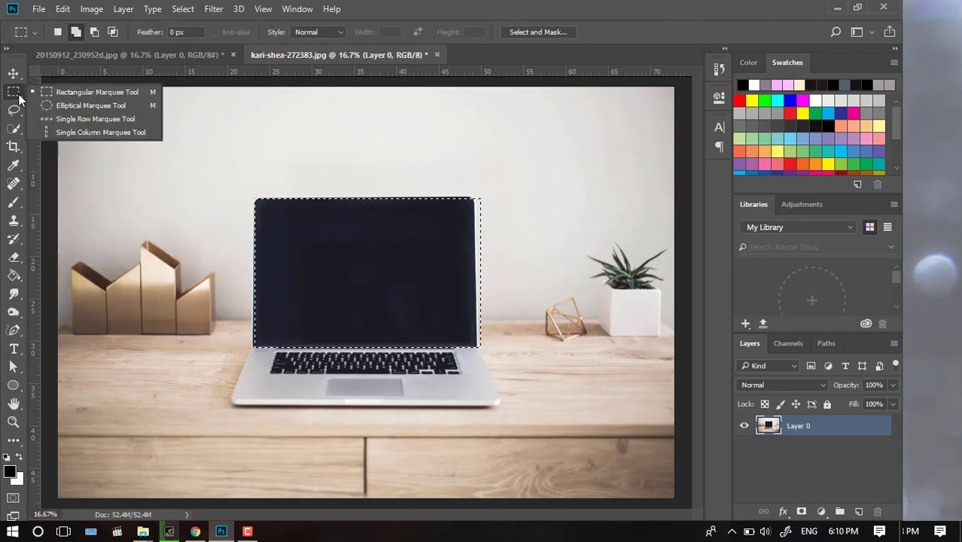
pyautogui.click(58, 104)
pyautogui.click(582, 227)
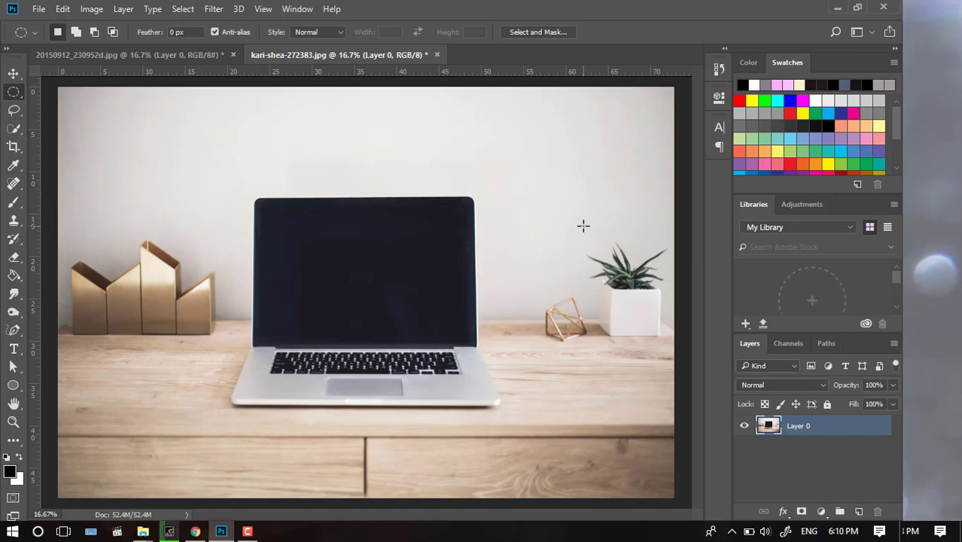
pyautogui.moveTo(572, 224); pyautogui.dragTo(682, 348)
# Delete and restore the plant, then draw a circular selection around the gold vases.
pyautogui.rightClick(624, 295)
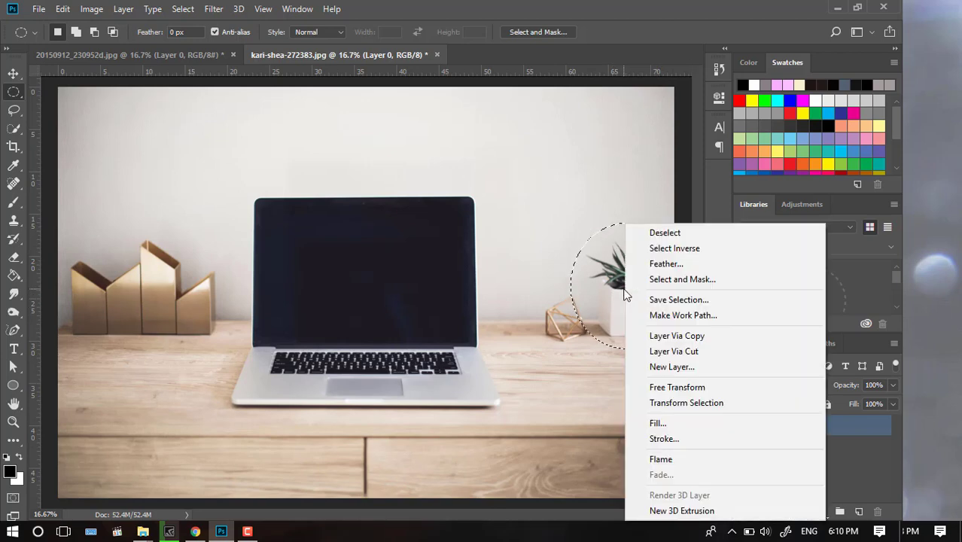
pyautogui.press('Escape')
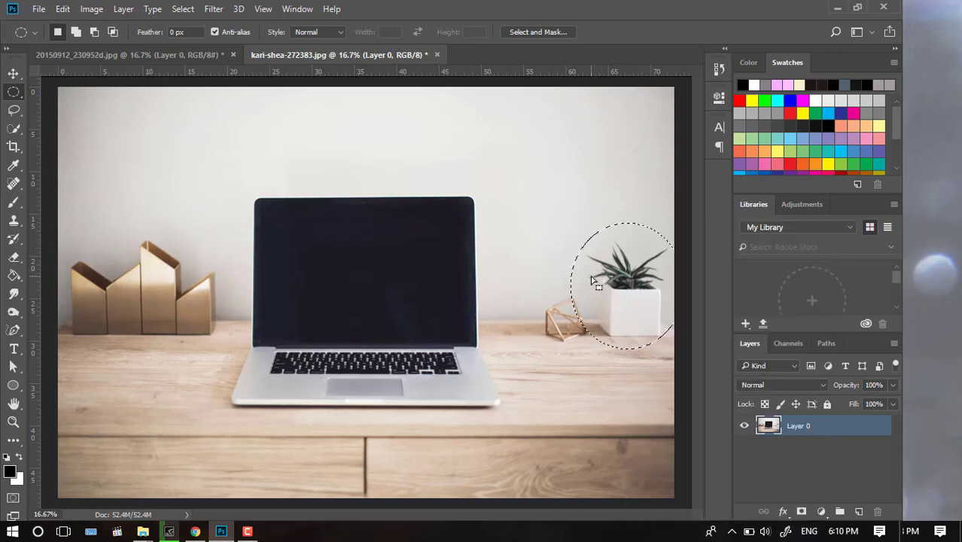
pyautogui.press('Delete')
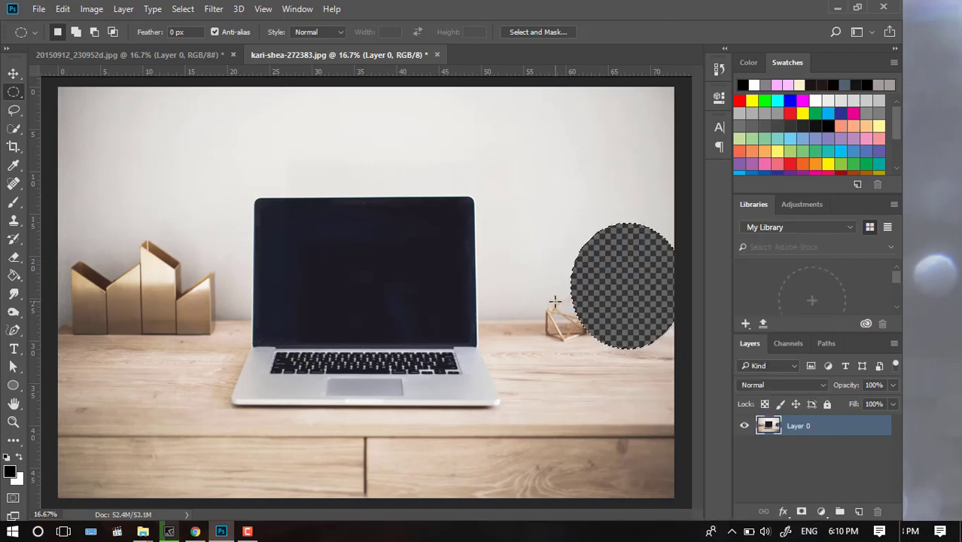
pyautogui.hotkey('ctrl', 'z')
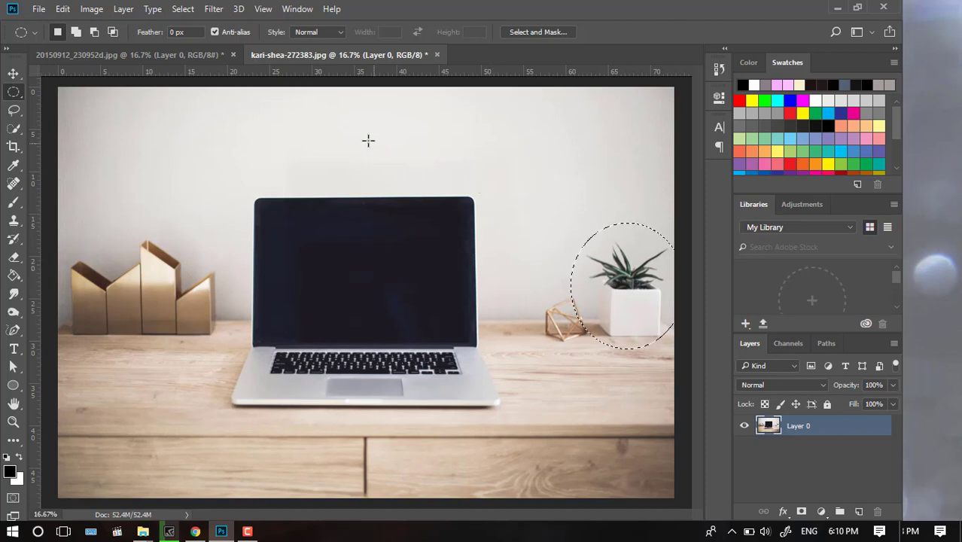
pyautogui.moveTo(84, 195)
pyautogui.mouseDown()
pyautogui.moveTo(177, 276)
pyautogui.moveTo(212, 287)
pyautogui.moveTo(273, 359)
pyautogui.mouseUp()
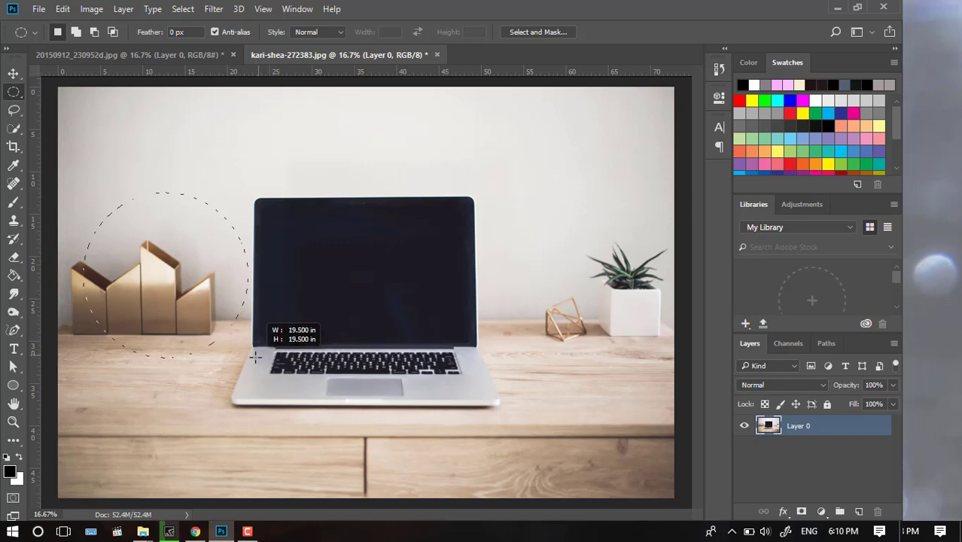
pyautogui.moveTo(272, 359); pyautogui.dragTo(257, 359)
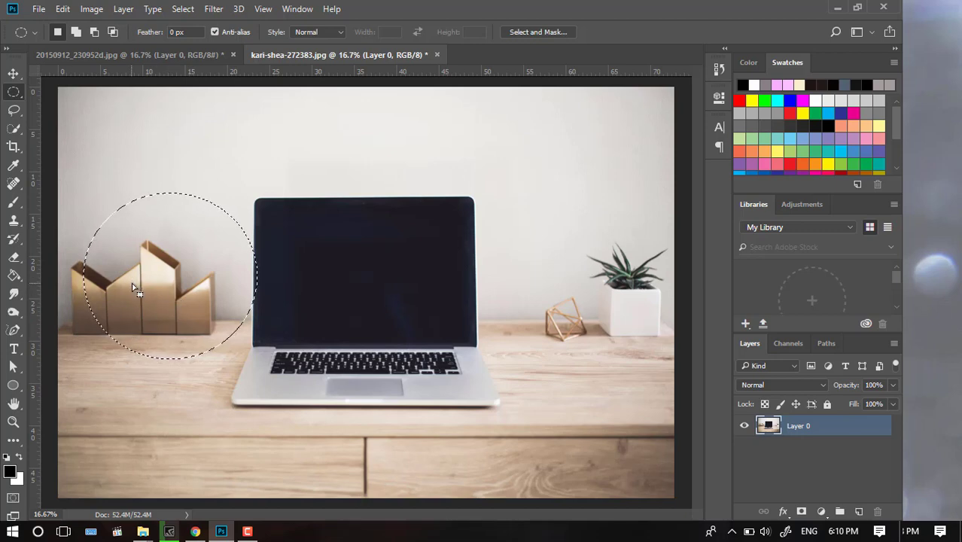
pyautogui.click(16, 112)
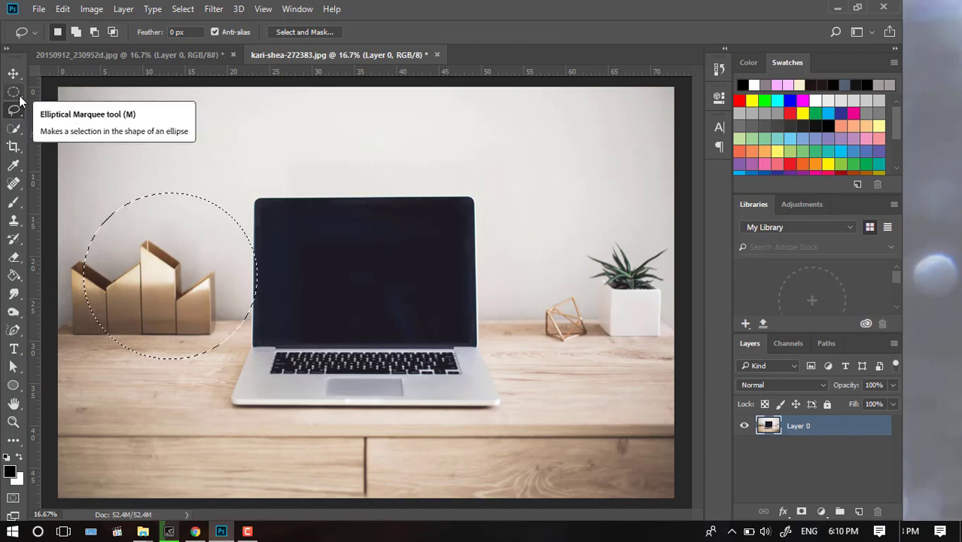
# Trace a freehand Lasso outline around the laptop screen.
pyautogui.click(20, 97)
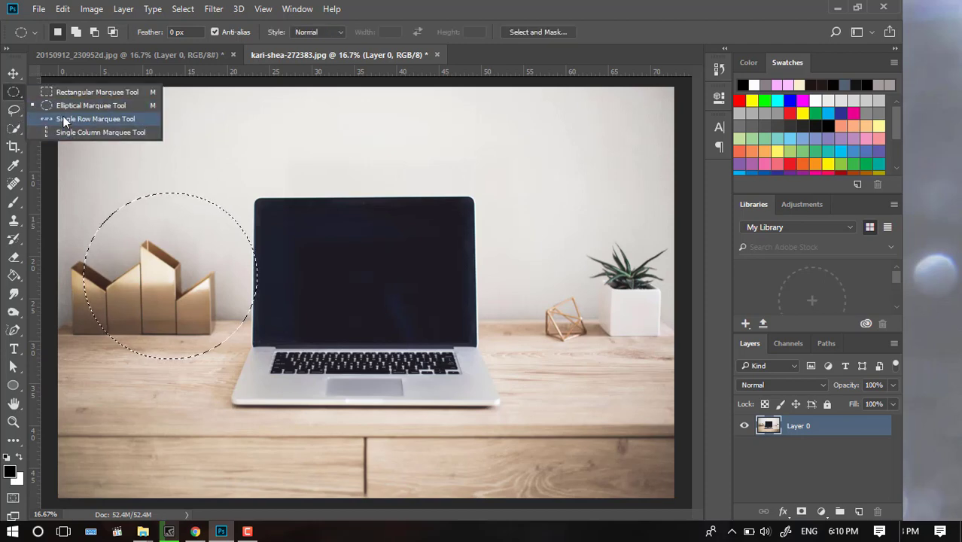
pyautogui.click(15, 111)
pyautogui.rightClick(18, 114)
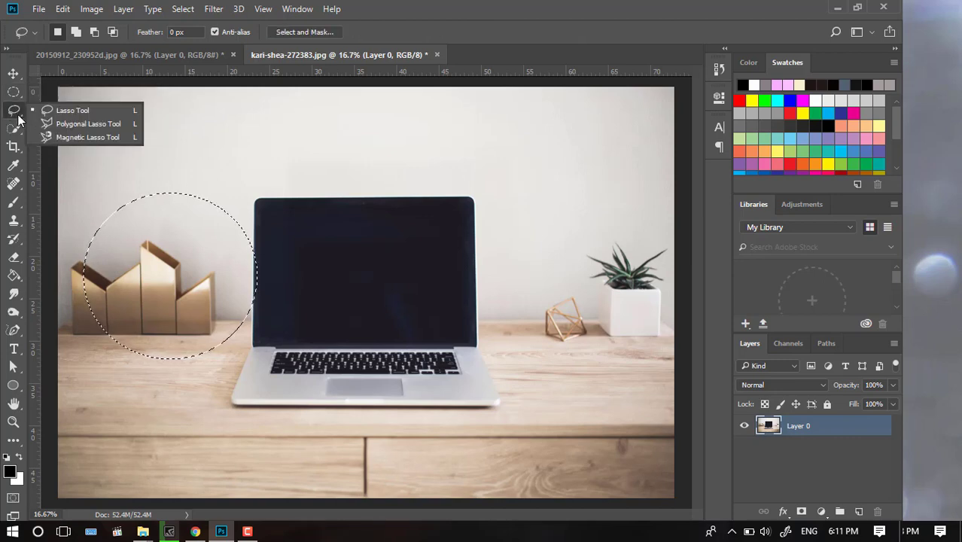
pyautogui.click(60, 112)
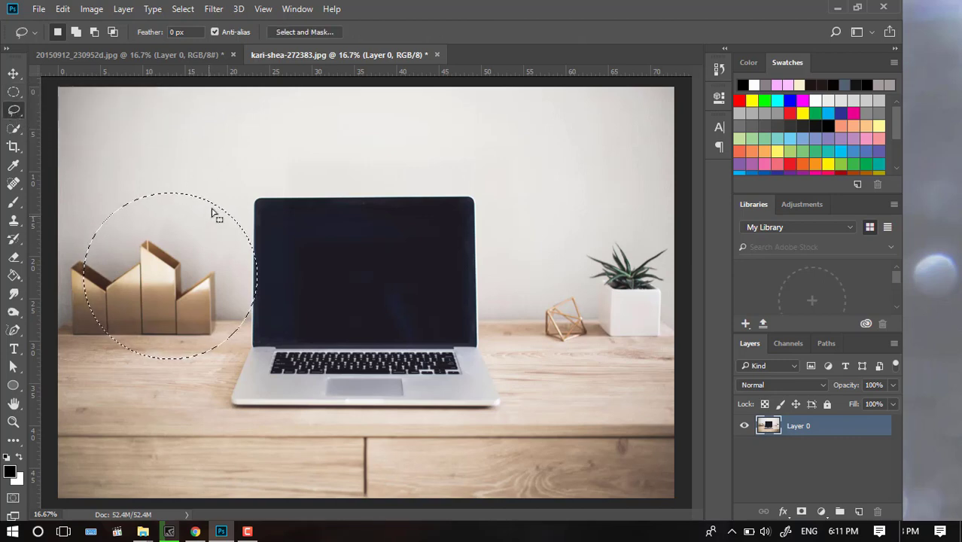
pyautogui.moveTo(262, 203)
pyautogui.mouseDown()
pyautogui.moveTo(469, 206)
pyautogui.moveTo(480, 265)
pyautogui.mouseUp()
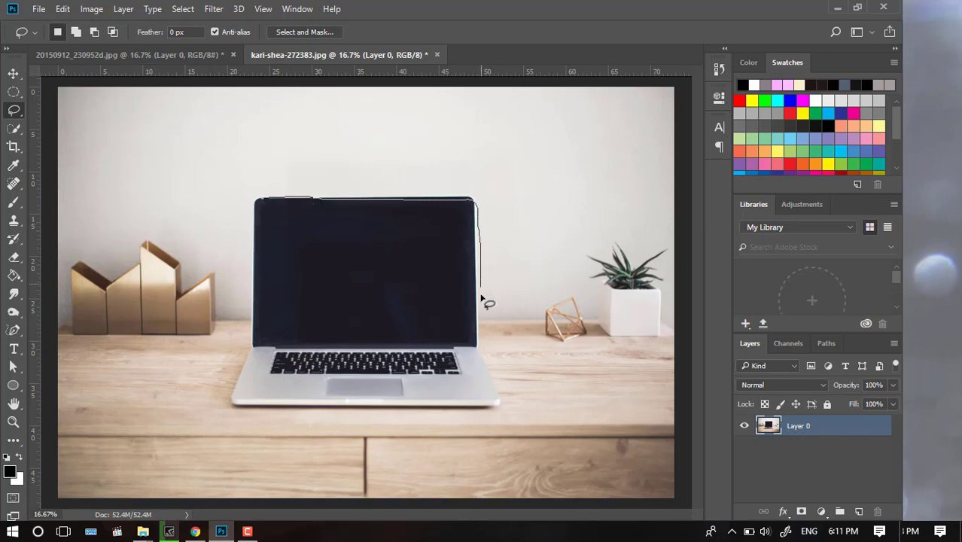
pyautogui.moveTo(480, 265)
pyautogui.mouseDown()
pyautogui.moveTo(481, 345)
pyautogui.moveTo(246, 350)
pyautogui.mouseUp()
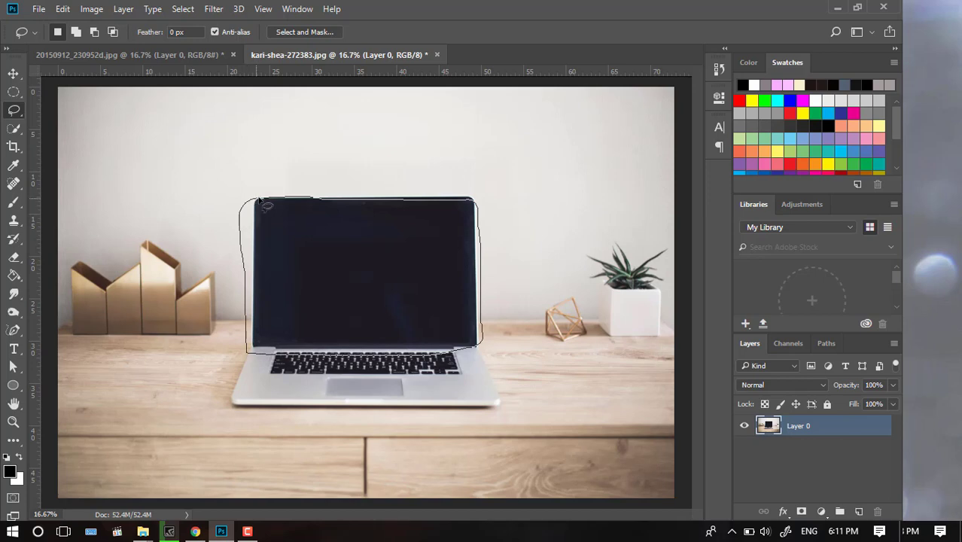
pyautogui.moveTo(250, 203); pyautogui.dragTo(272, 201)
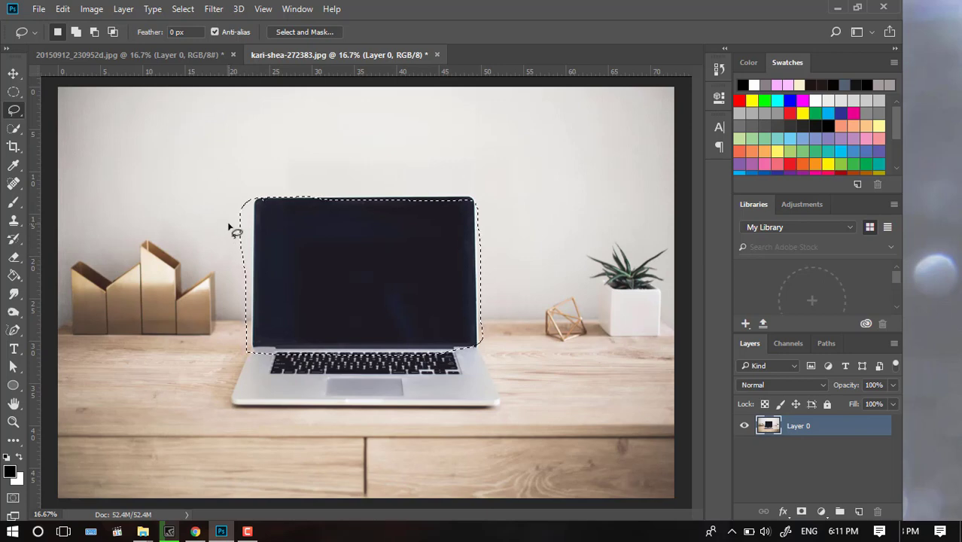
# Toggle between the circle and laptop selections with Ctrl+Z, then deselect everything.
pyautogui.hotkey('ctrl', 'z')
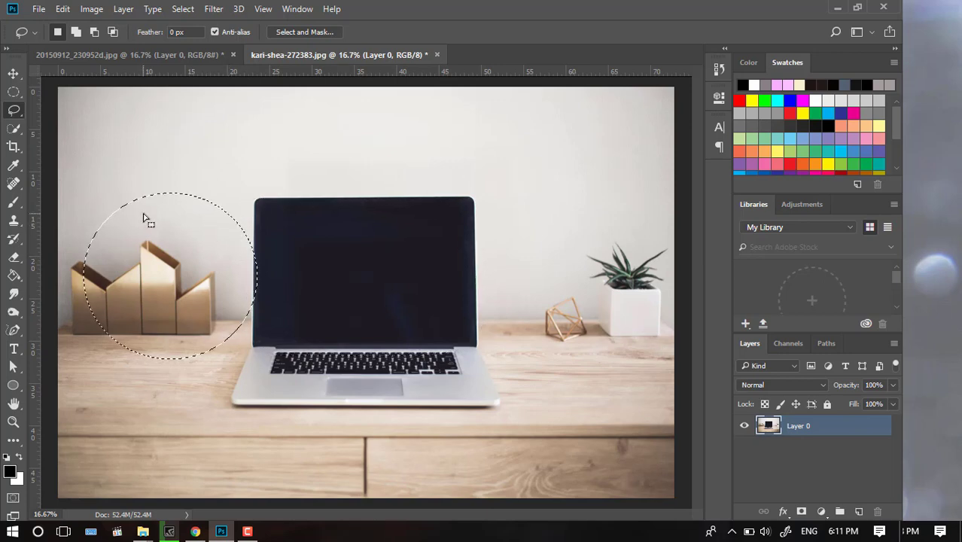
pyautogui.hotkey('ctrl', 'z')
pyautogui.hotkey('ctrl', 'z')
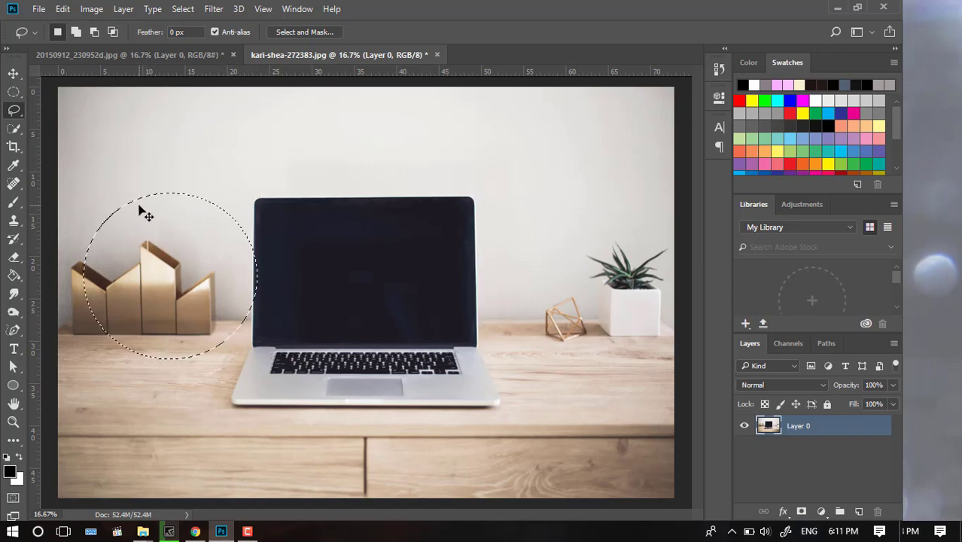
pyautogui.hotkey('ctrl', 'z')
pyautogui.hotkey('ctrl', 'z')
pyautogui.hotkey('ctrl', 'z')
pyautogui.click(140, 181)
# Select the laptop screen with a four-corner Polygonal Lasso outline.
pyautogui.rightClick(15, 113)
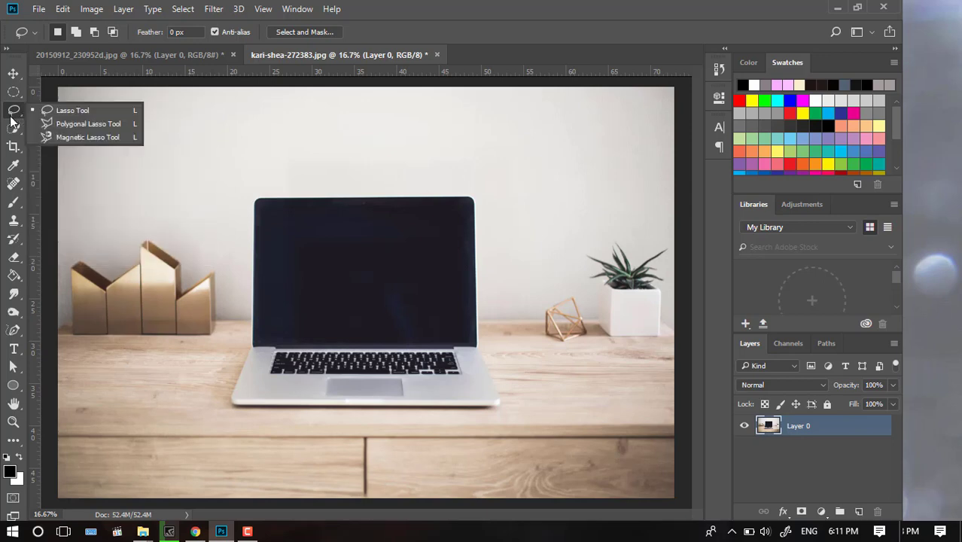
pyautogui.click(65, 126)
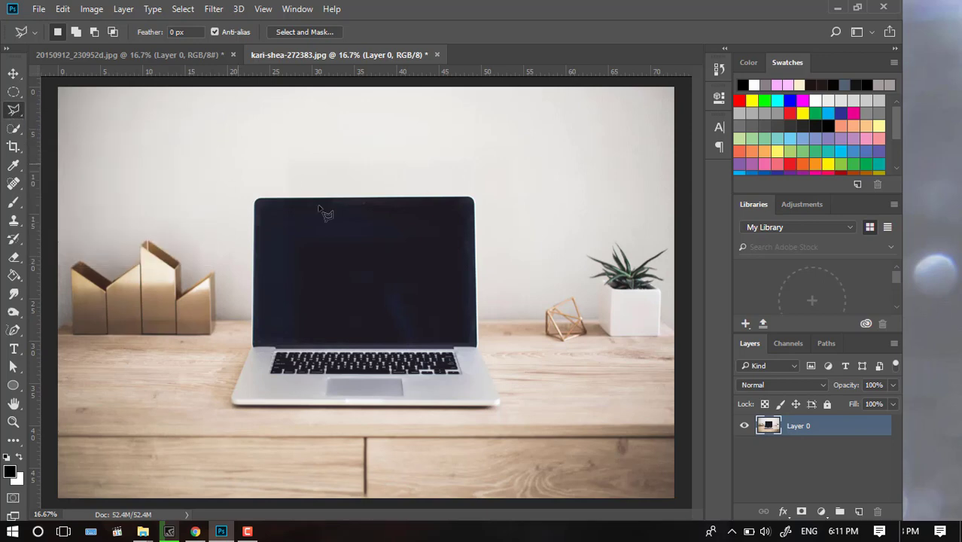
pyautogui.click(258, 200)
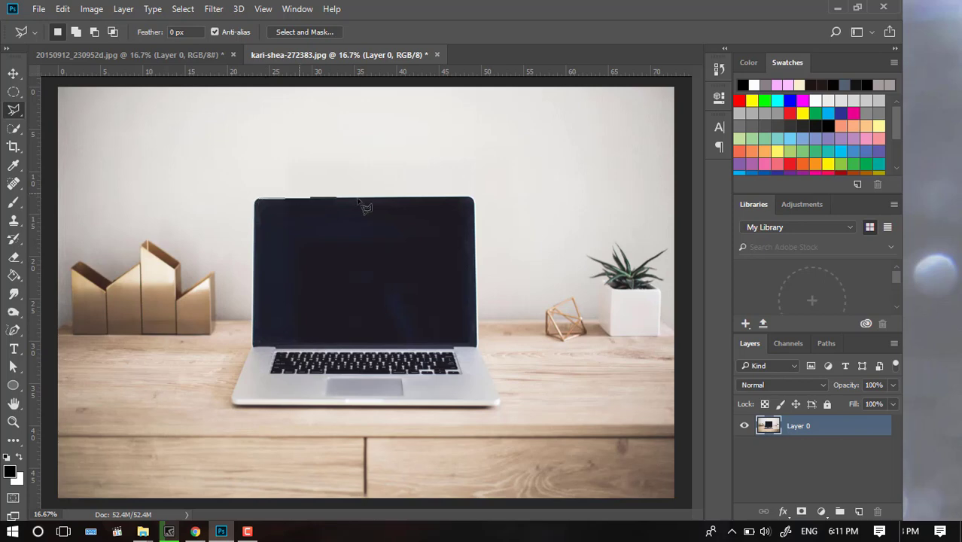
pyautogui.click(473, 199)
pyautogui.click(475, 347)
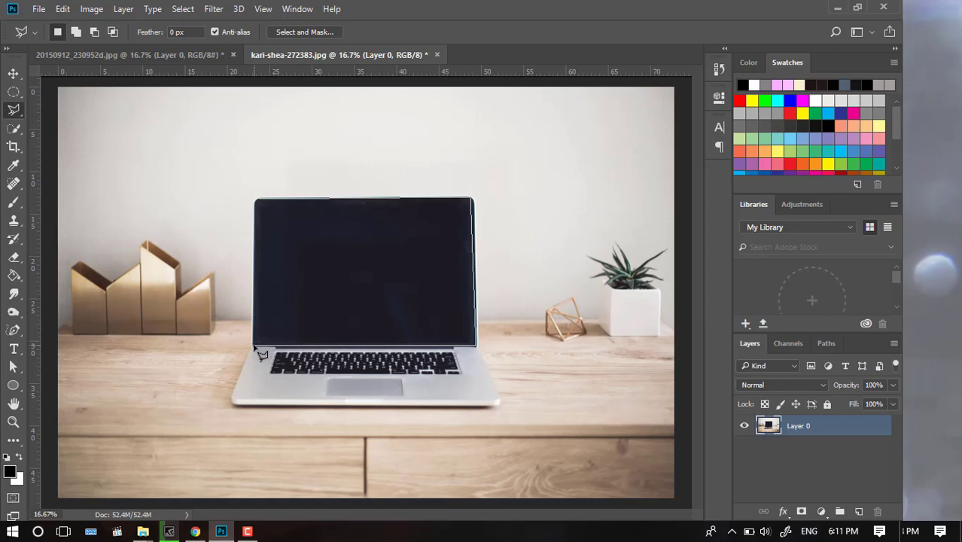
pyautogui.click(255, 347)
pyautogui.click(256, 200)
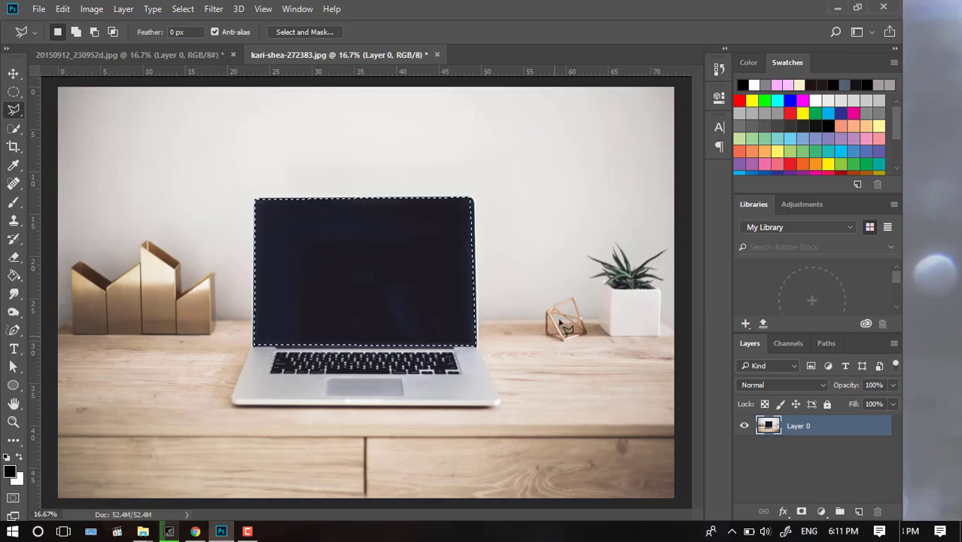
# Polygon-select the right brass holder, delete and restore it, then deselect.
pyautogui.click(179, 300)
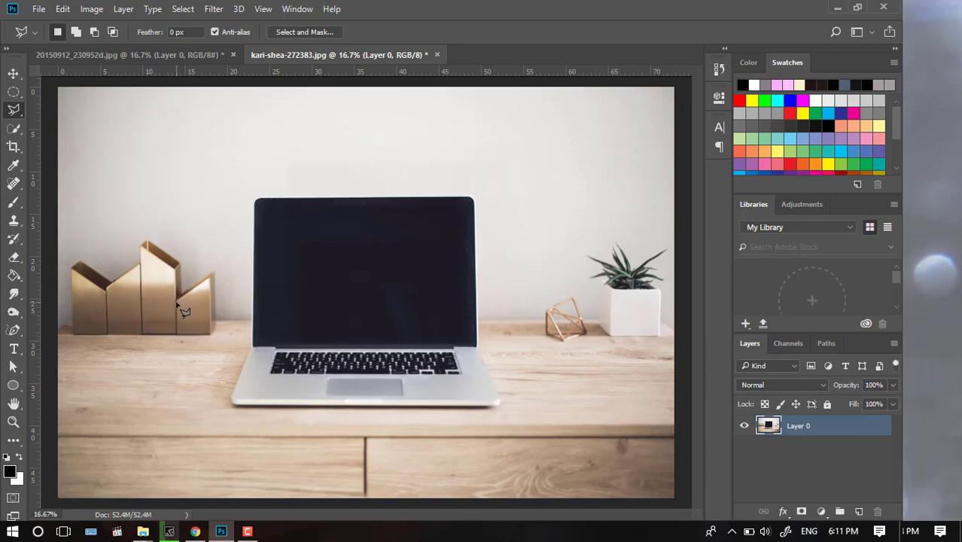
pyautogui.click(209, 278)
pyautogui.click(211, 334)
pyautogui.click(178, 333)
pyautogui.click(178, 302)
pyautogui.press('Delete')
pyautogui.hotkey('ctrl', 'z')
pyautogui.hotkey('ctrl', 'd')
# Trace the laptop screen with the Magnetic Lasso, removing stray points, then test Delete and undo it.
pyautogui.rightClick(15, 113)
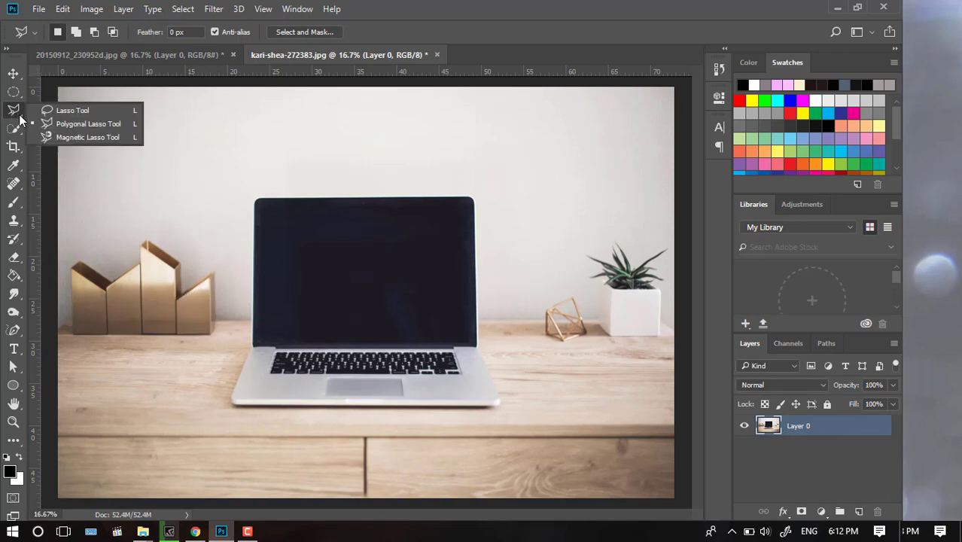
pyautogui.click(59, 137)
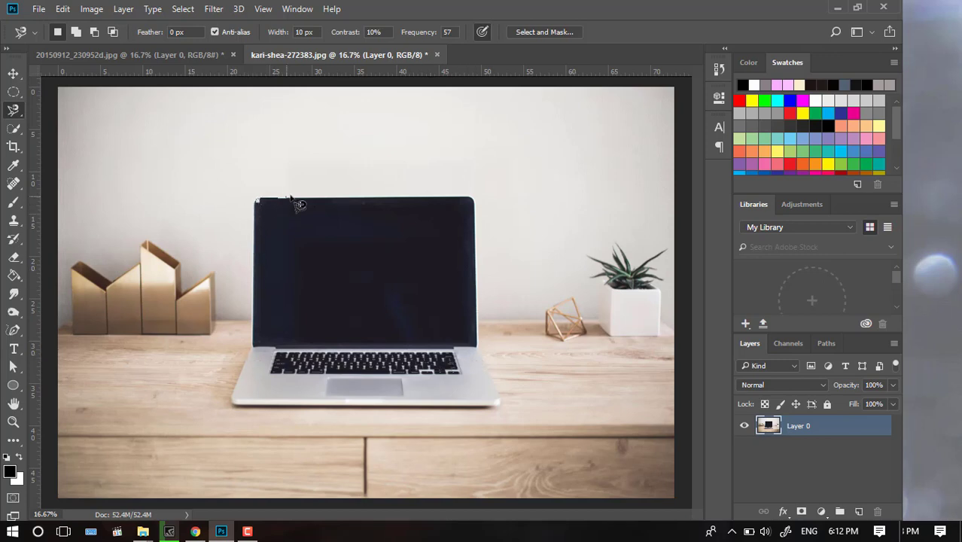
pyautogui.click(256, 200)
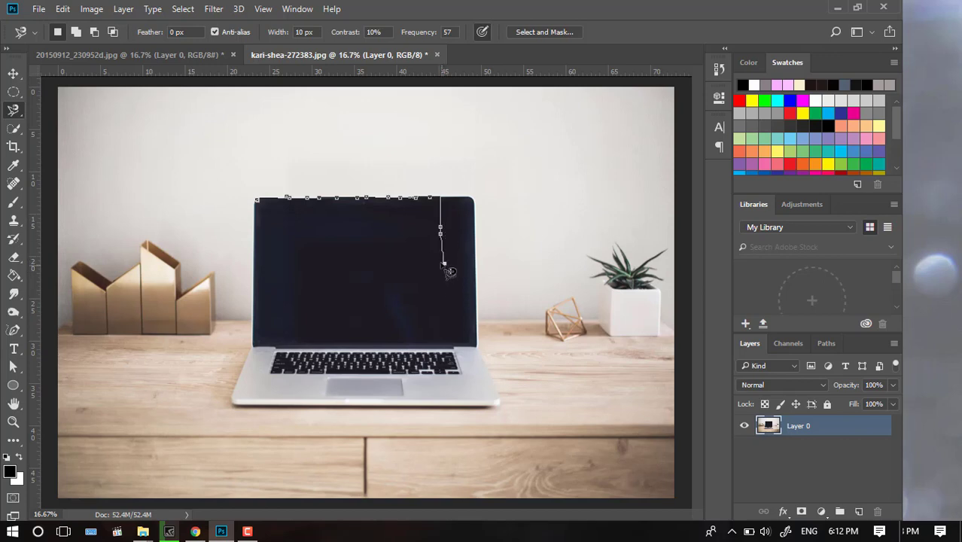
pyautogui.press('BackSpace')
pyautogui.press('BackSpace')
pyautogui.press('BackSpace')
pyautogui.press('BackSpace')
pyautogui.press('BackSpace')
pyautogui.press('BackSpace')
pyautogui.press('BackSpace')
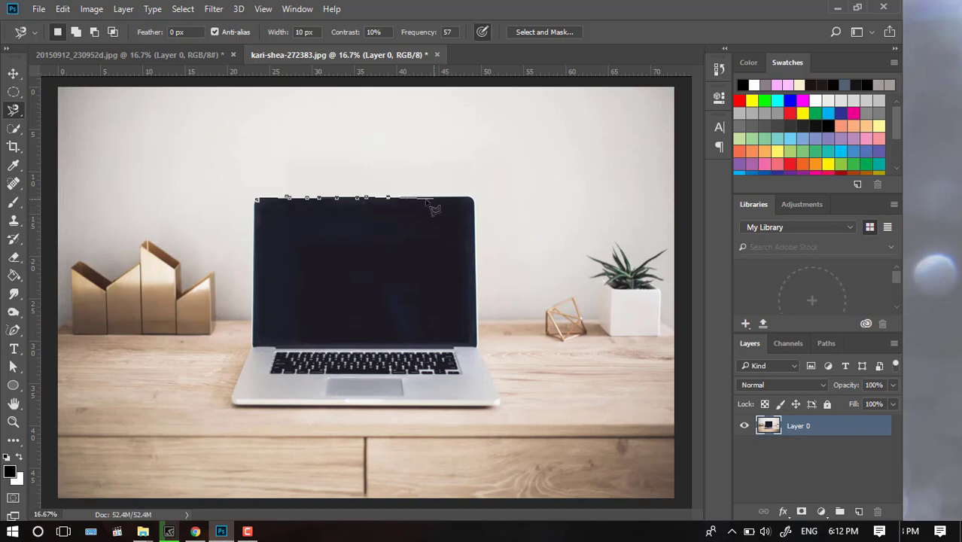
pyautogui.press('BackSpace')
pyautogui.press('BackSpace')
pyautogui.press('BackSpace')
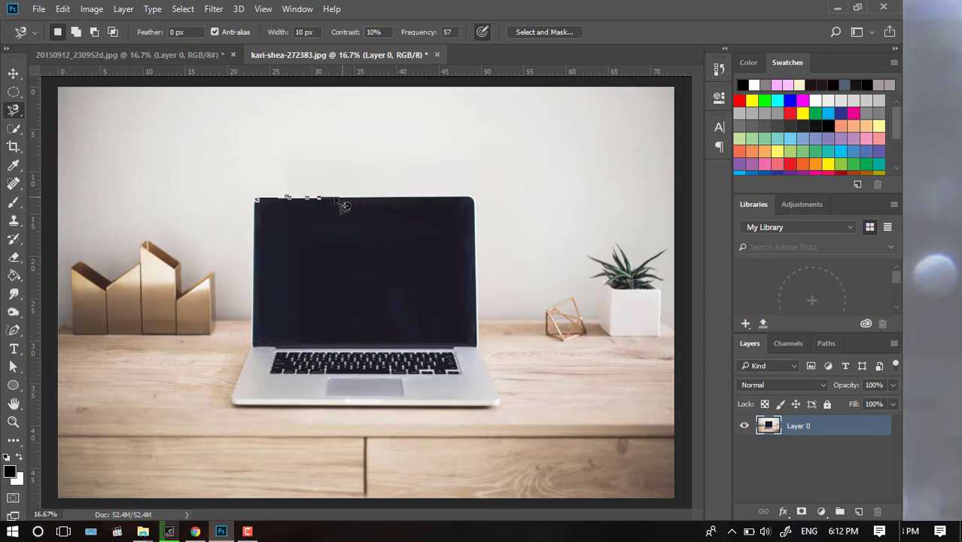
pyautogui.press('BackSpace')
pyautogui.press('BackSpace')
pyautogui.press('BackSpace')
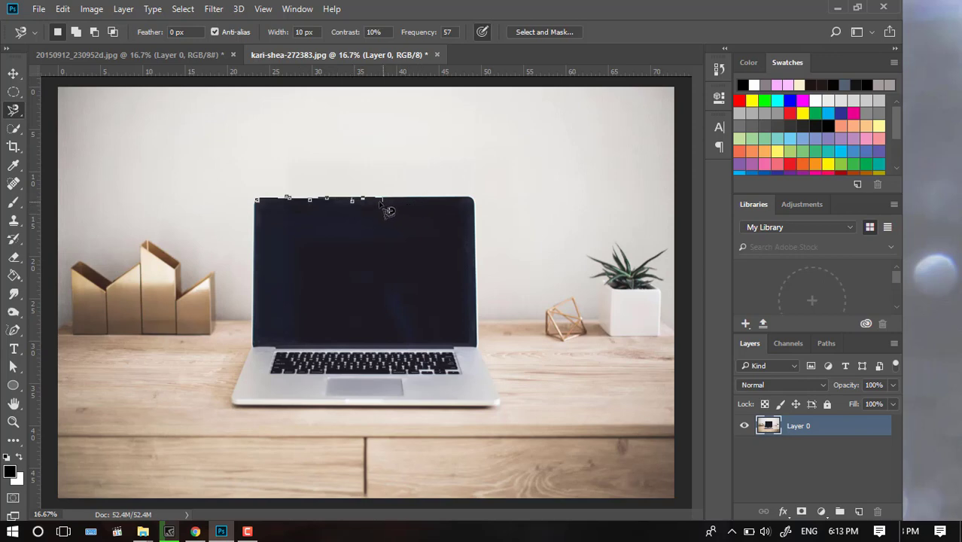
pyautogui.press('BackSpace')
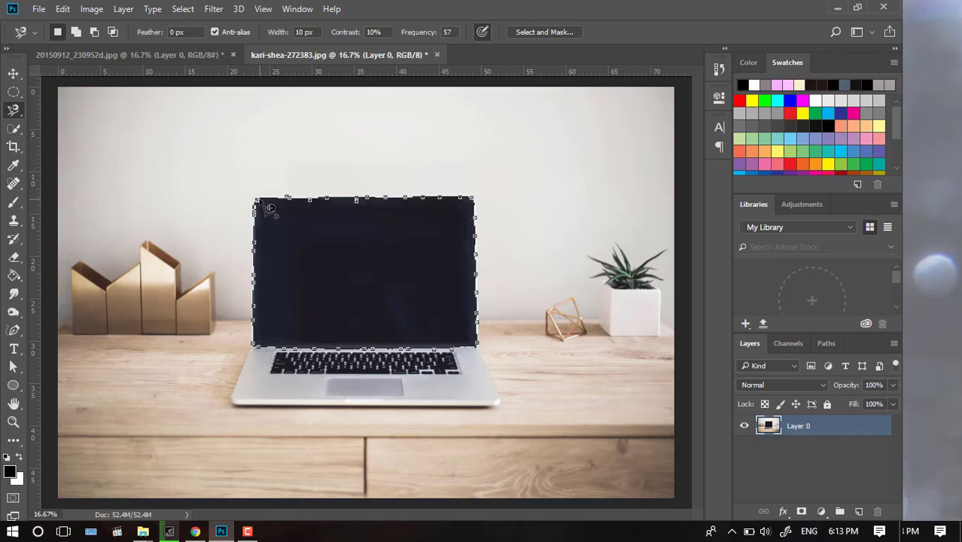
pyautogui.click(267, 207)
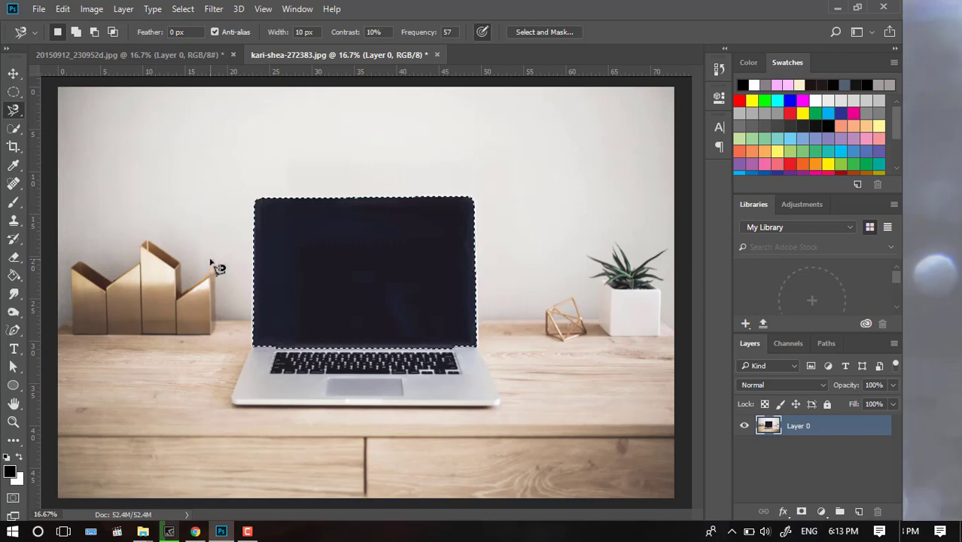
pyautogui.press('Delete')
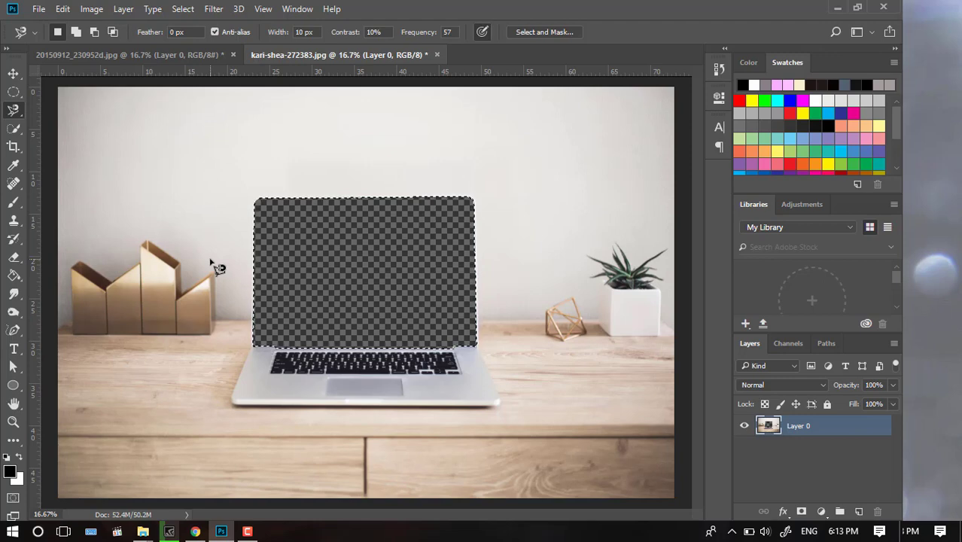
pyautogui.hotkey('ctrl', 'z')
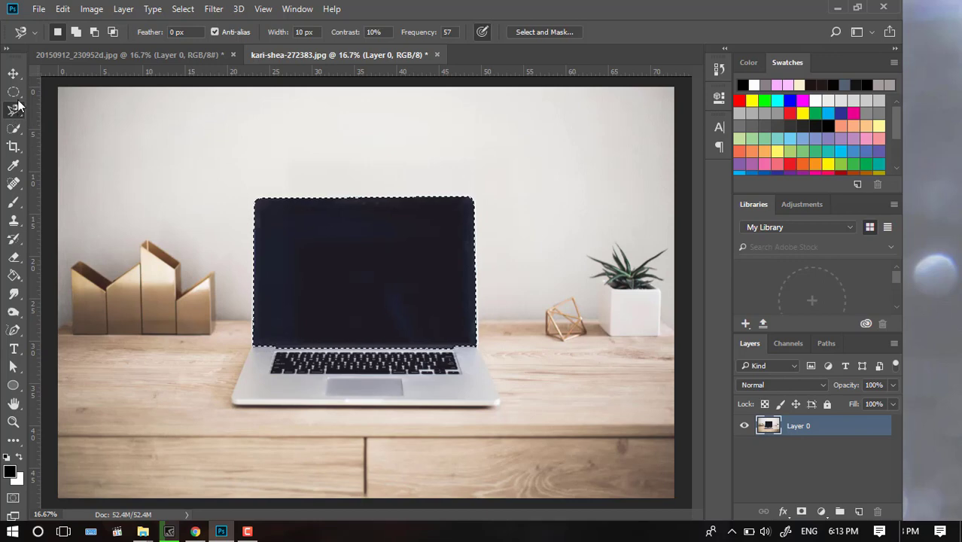
# Browse the Marquee shapes, clearing the laptop-screen selection, and cycle to elliptical.
pyautogui.click(14, 93)
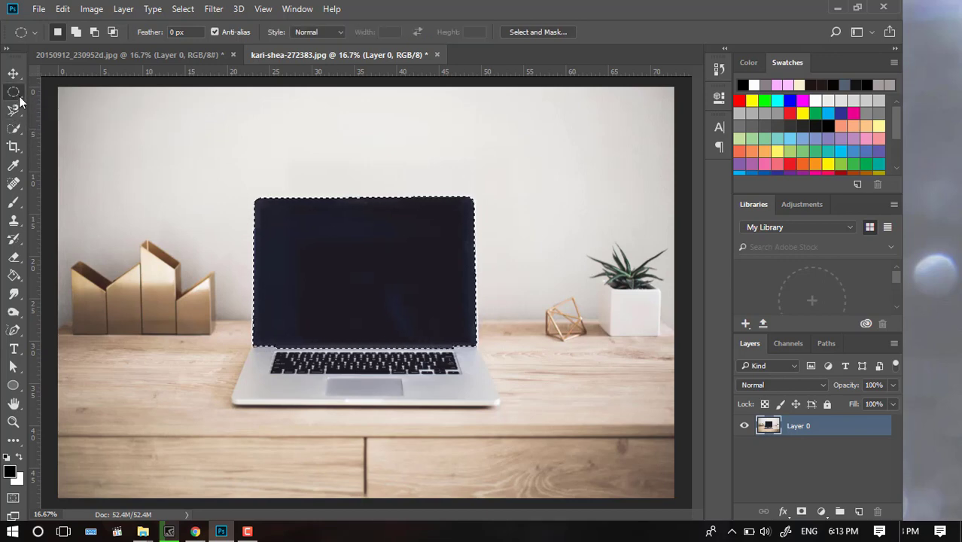
pyautogui.rightClick(20, 97)
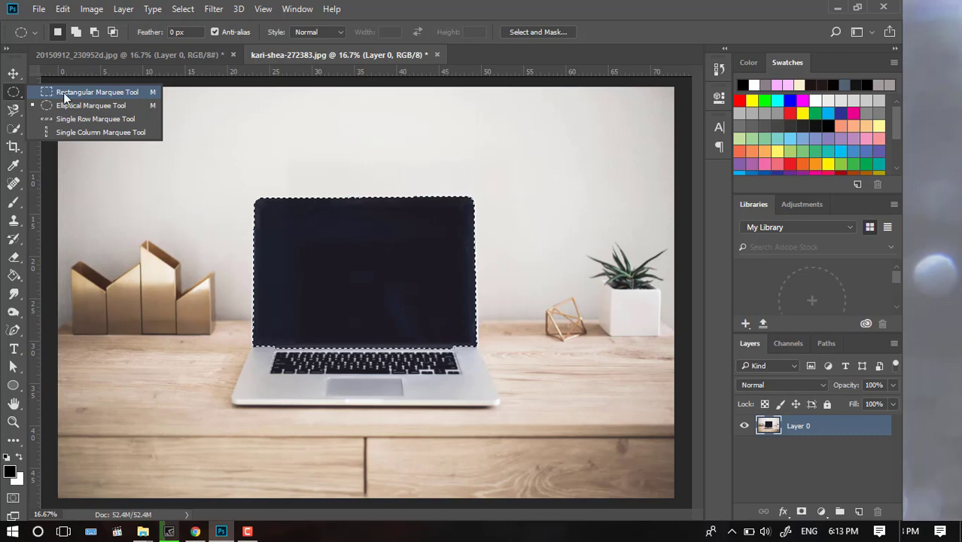
pyautogui.click(184, 168)
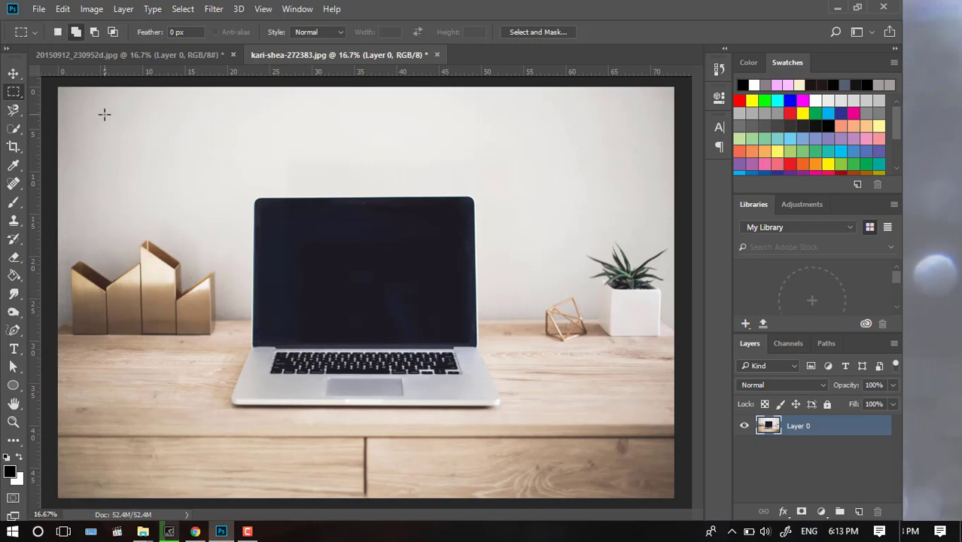
pyautogui.hotkey('shift', 'm')
pyautogui.hotkey('shift', 'm')
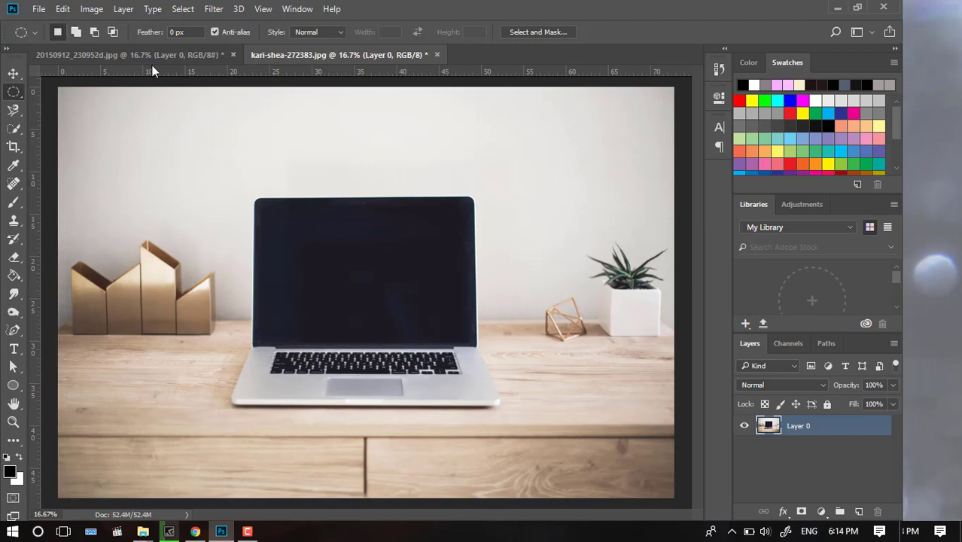
# Return to the Magnetic Lasso and cancel a test outline on the wall.
pyautogui.click(20, 112)
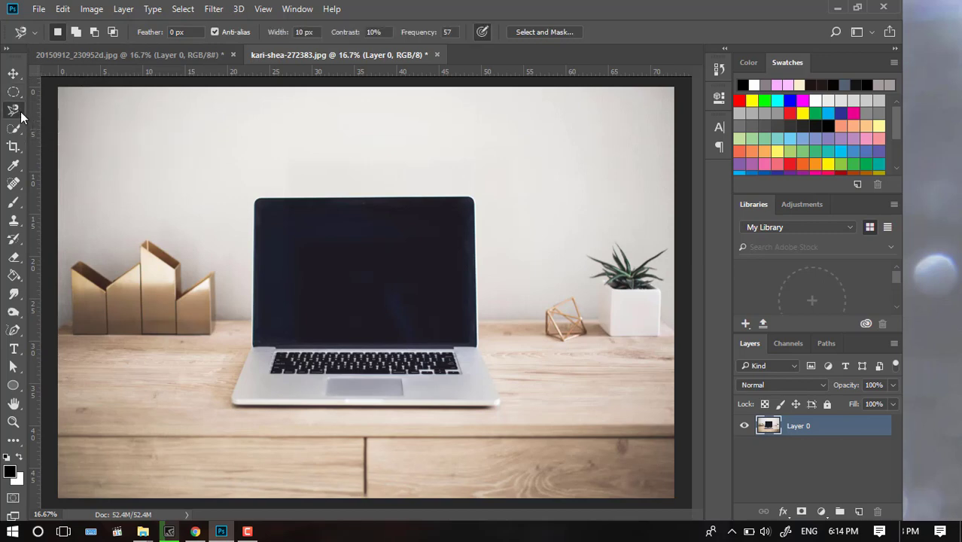
pyautogui.rightClick(20, 112)
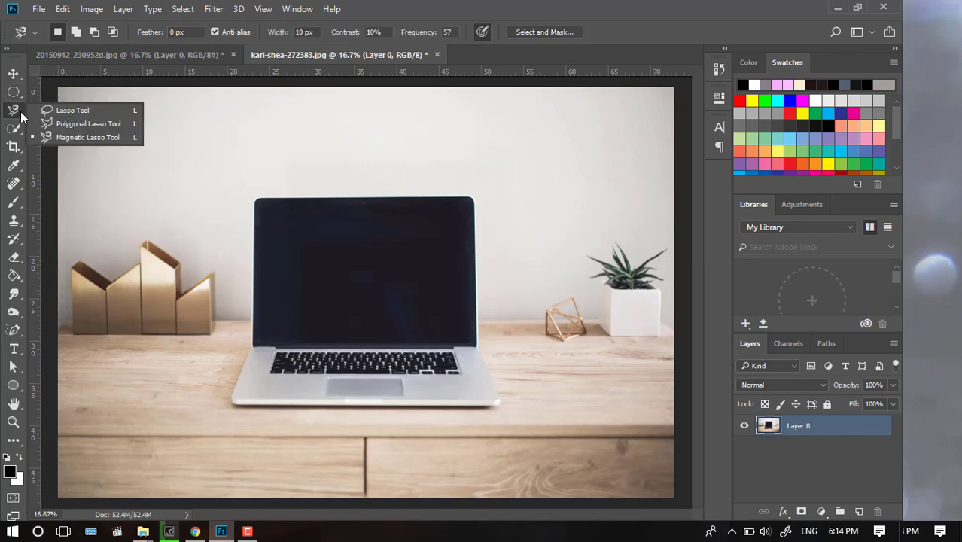
pyautogui.click(75, 138)
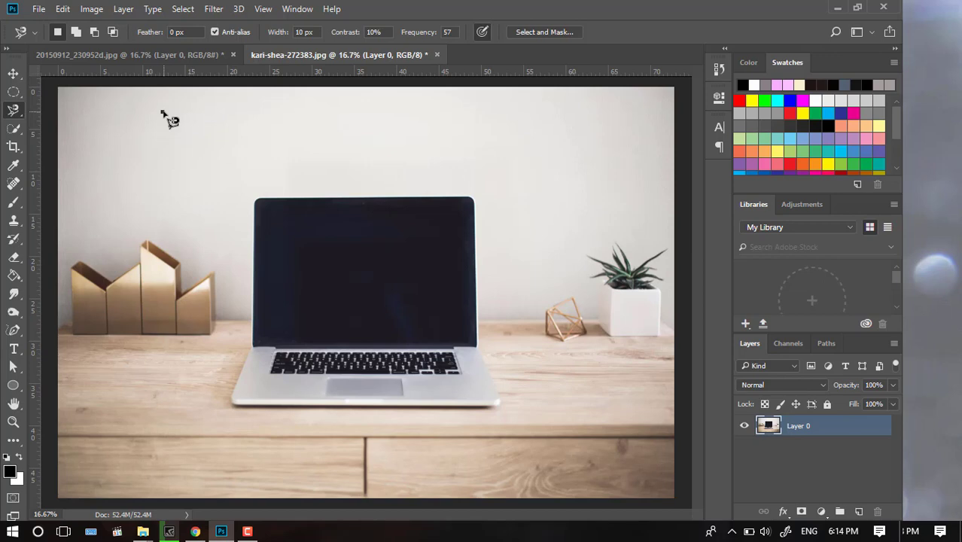
pyautogui.click(162, 112)
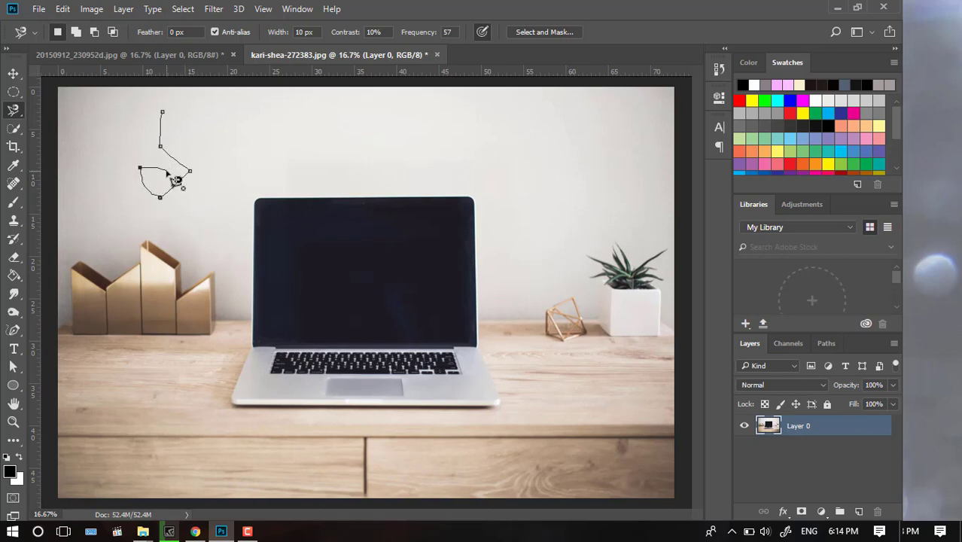
pyautogui.press('Escape')
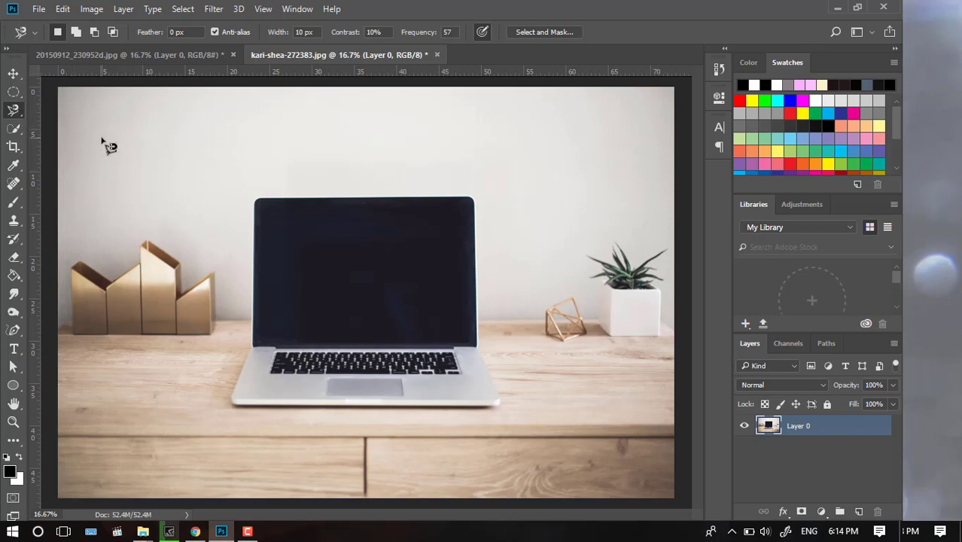
# Open and close Levels without changes and cycle through the lasso variants.
pyautogui.hotkey('ctrl', 'l')
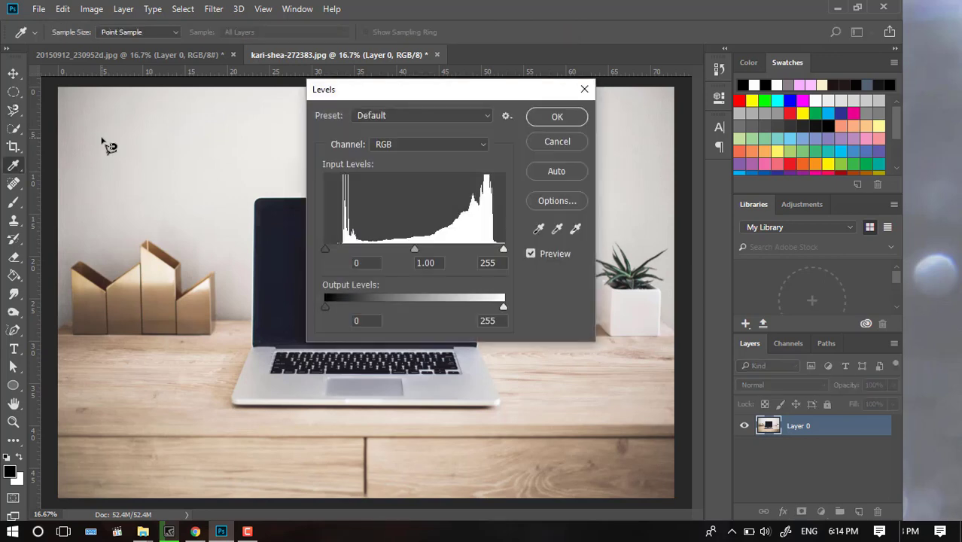
pyautogui.click(581, 92)
pyautogui.hotkey('shift', 'l')
pyautogui.hotkey('shift', 'l')
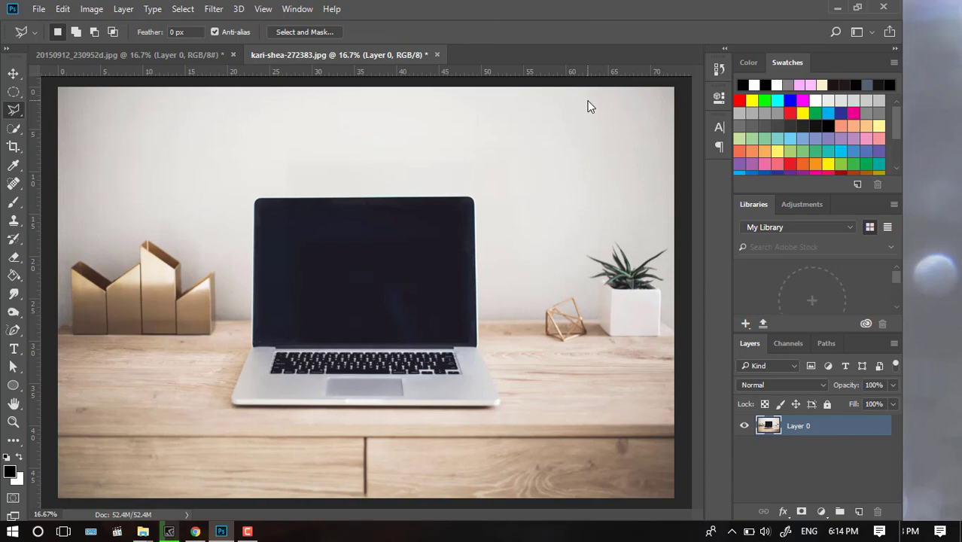
pyautogui.hotkey('shift', 'l')
pyautogui.hotkey('shift', 'l')
pyautogui.hotkey('shift', 'l')
pyautogui.hotkey('shift', 'l')
pyautogui.hotkey('shift', 'l')
pyautogui.hotkey('shift', 'l')
pyautogui.hotkey('shift', 'l')
pyautogui.hotkey('shift', 'l')
pyautogui.hotkey('shift', 'l')
pyautogui.hotkey('ctrl', 'o')
# Open 20150912_230952d.jpg, make a Magnetic Lasso selection on the pink wall, then drop it.
pyautogui.click(763, 409)
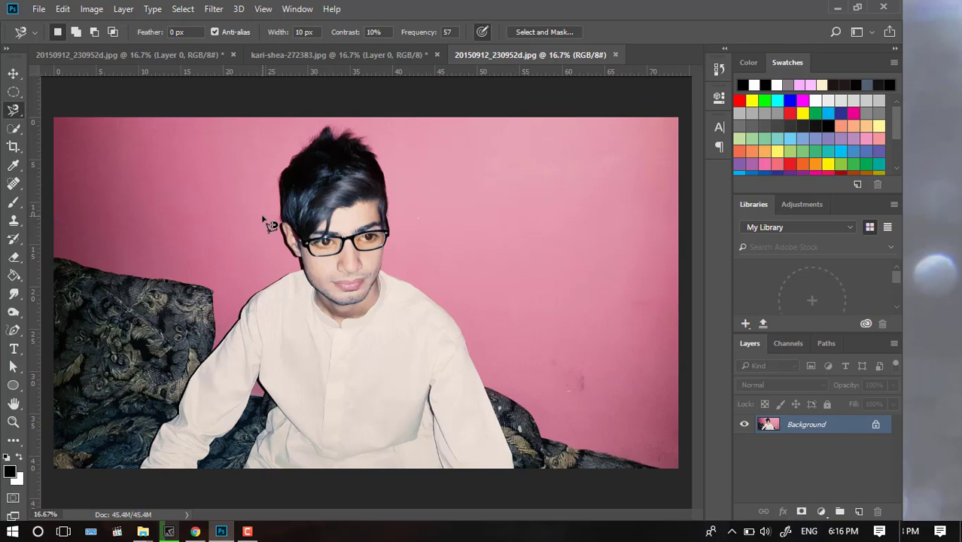
pyautogui.click(21, 114)
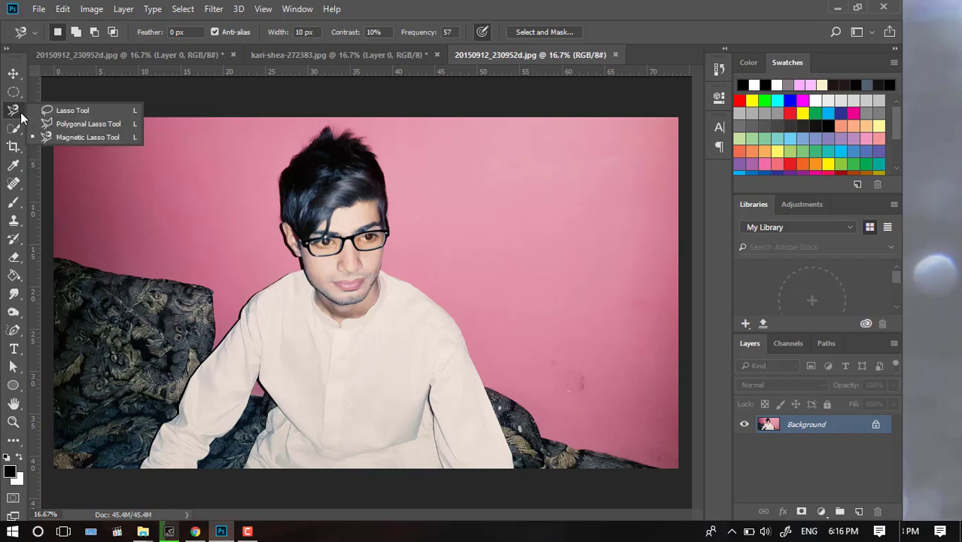
pyautogui.click(72, 138)
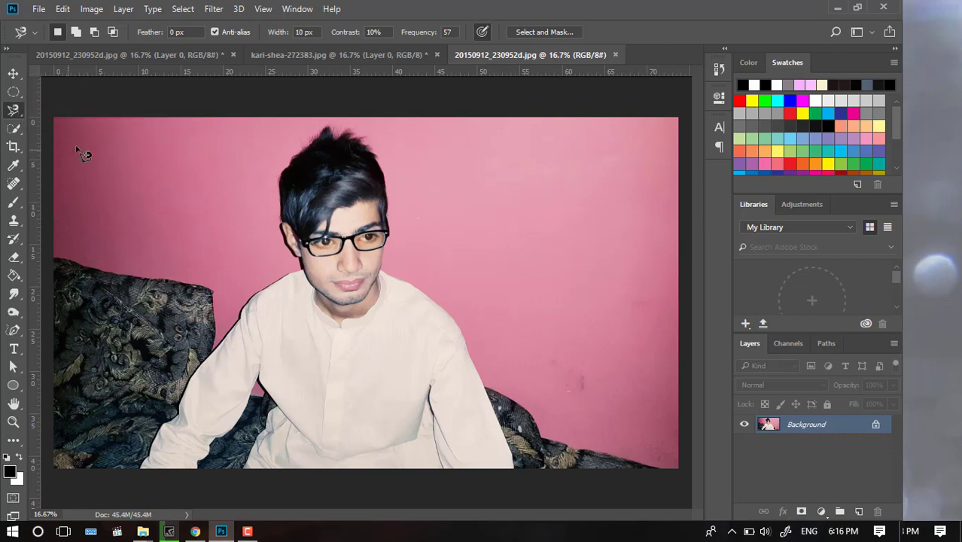
pyautogui.click(104, 146)
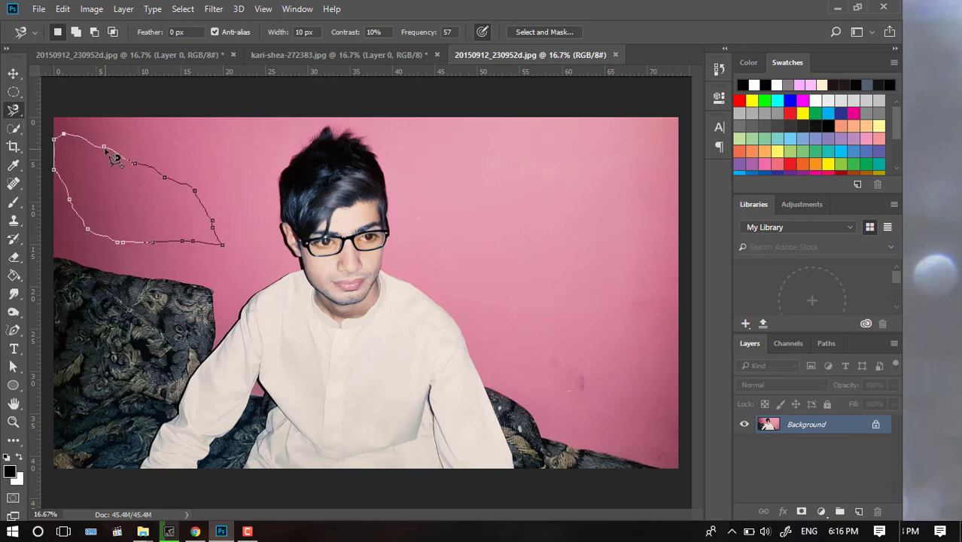
pyautogui.doubleClick(107, 155)
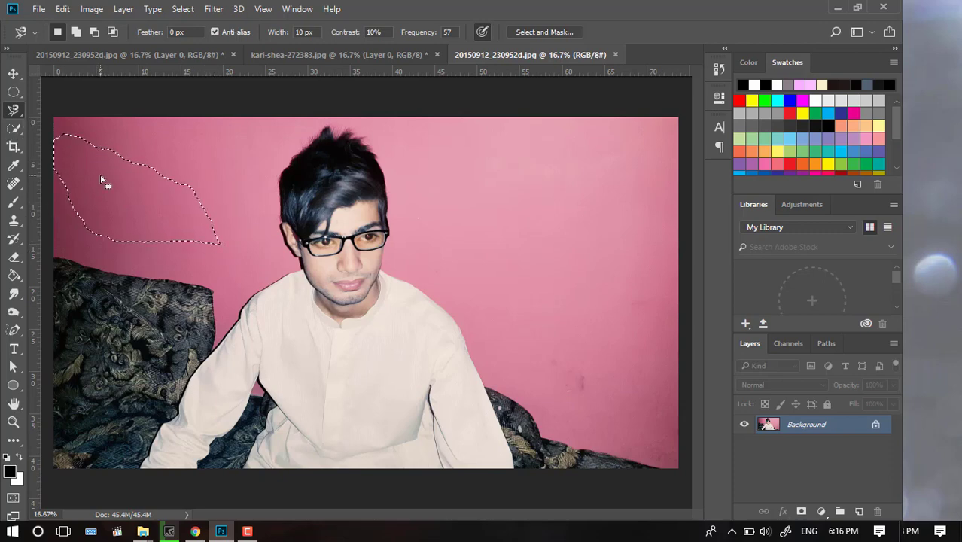
pyautogui.hotkey('ctrl', 'd')
# Cancel a Magnetic Lasso outline from the top-left corner and keep the tool active.
pyautogui.click(54, 118)
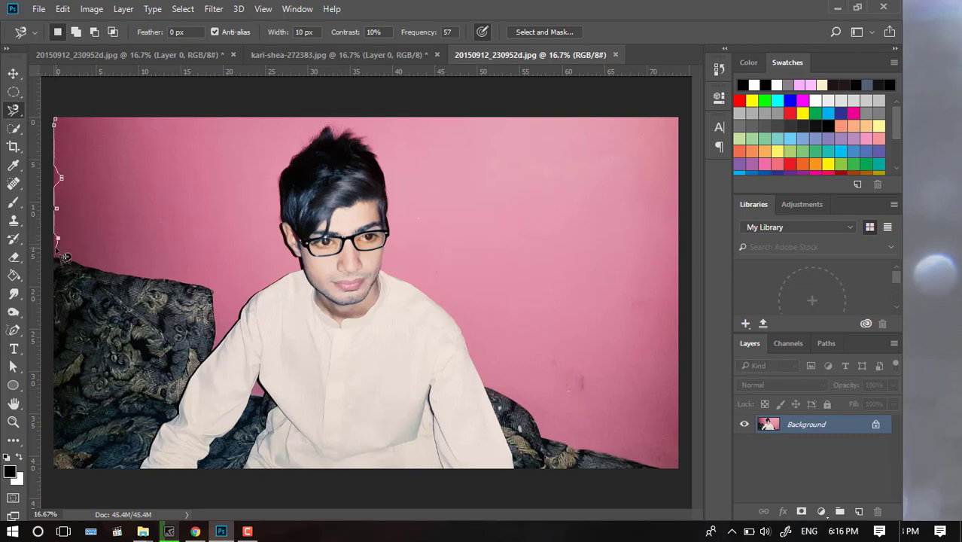
pyautogui.press('Escape')
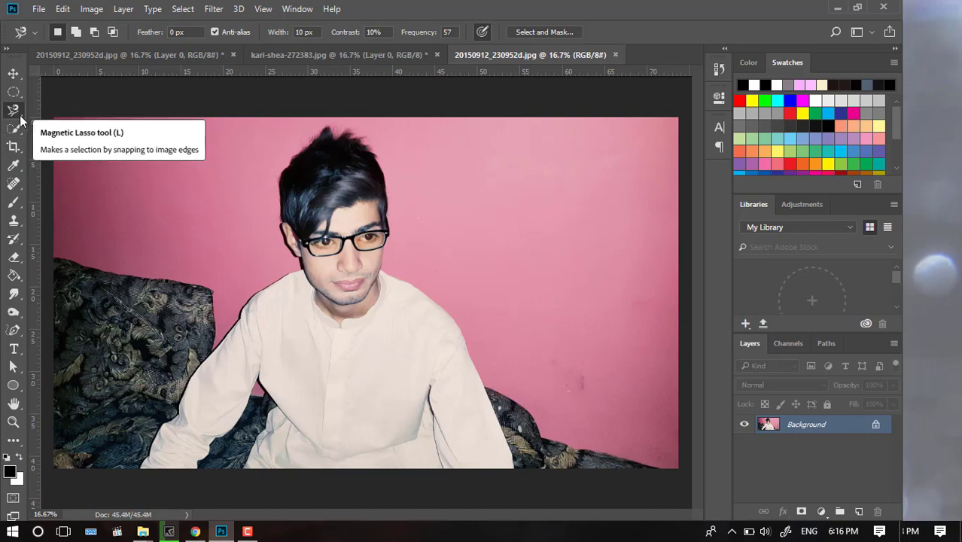
pyautogui.rightClick(21, 119)
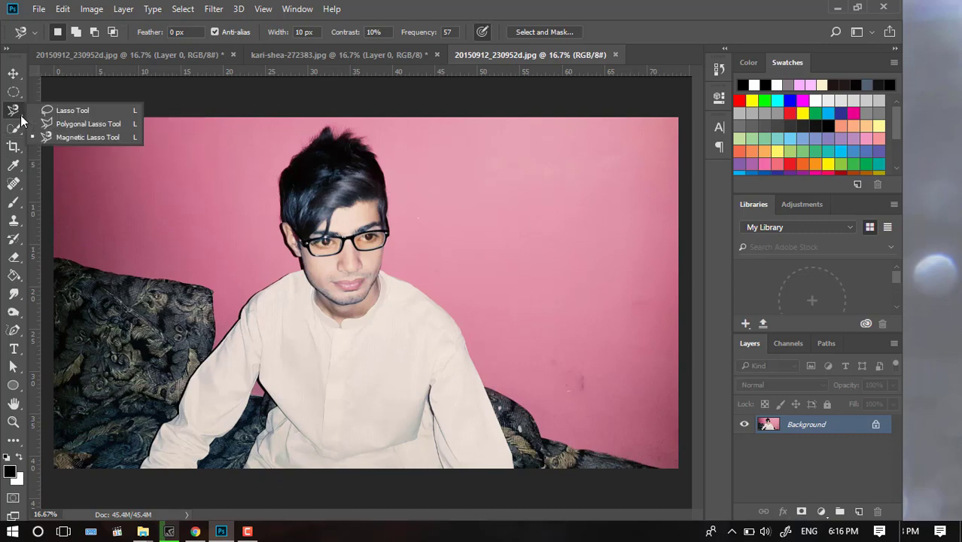
pyautogui.click(21, 119)
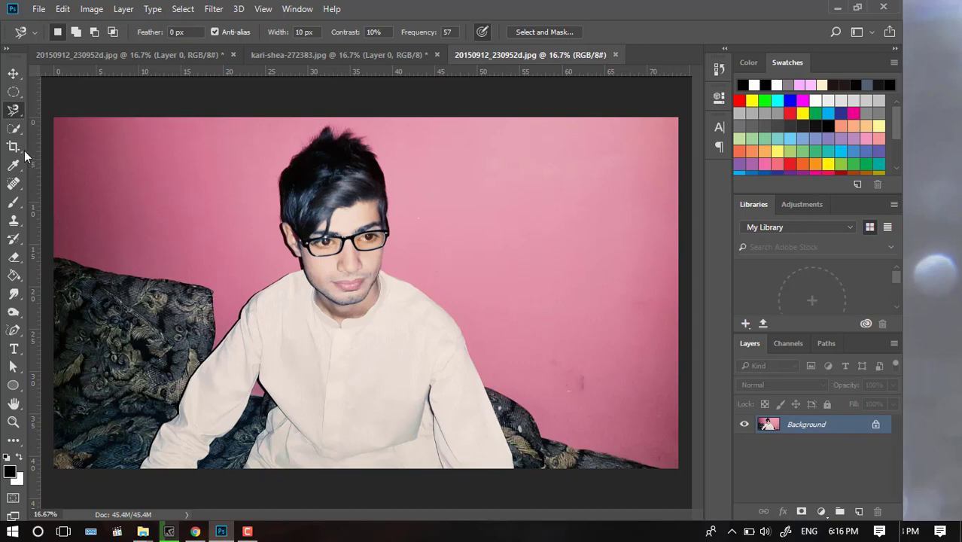
# Quick-select the pink wall beside the head, then extend it across the whole background.
pyautogui.click(18, 132)
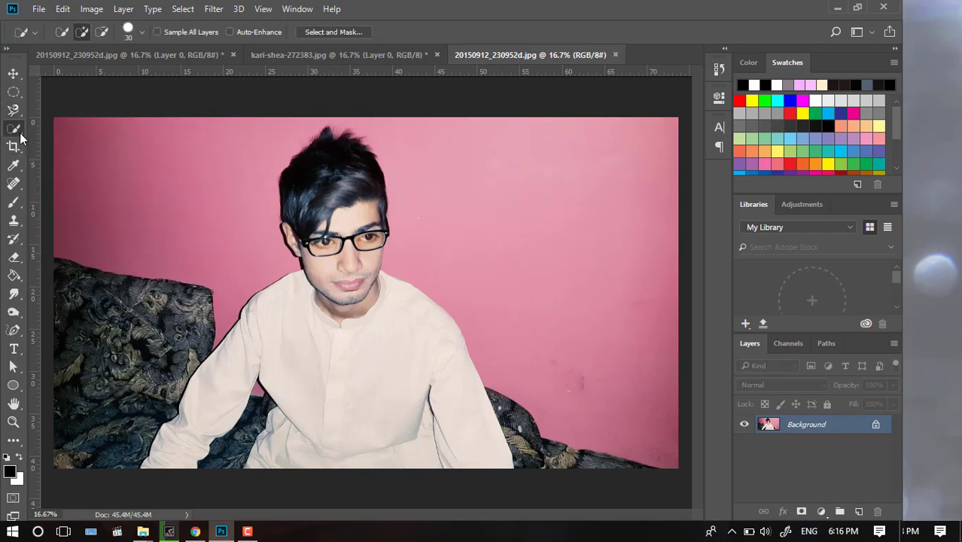
pyautogui.rightClick(20, 134)
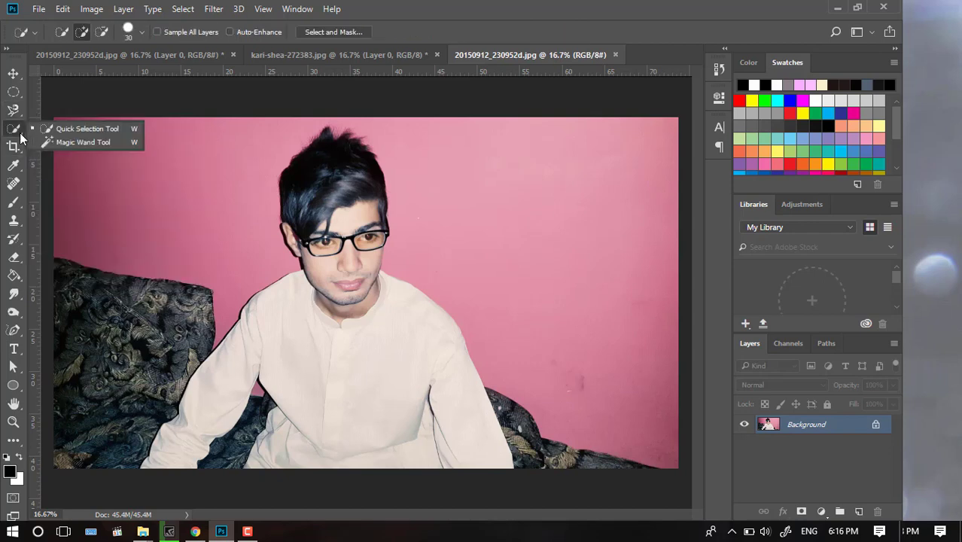
pyautogui.click(71, 130)
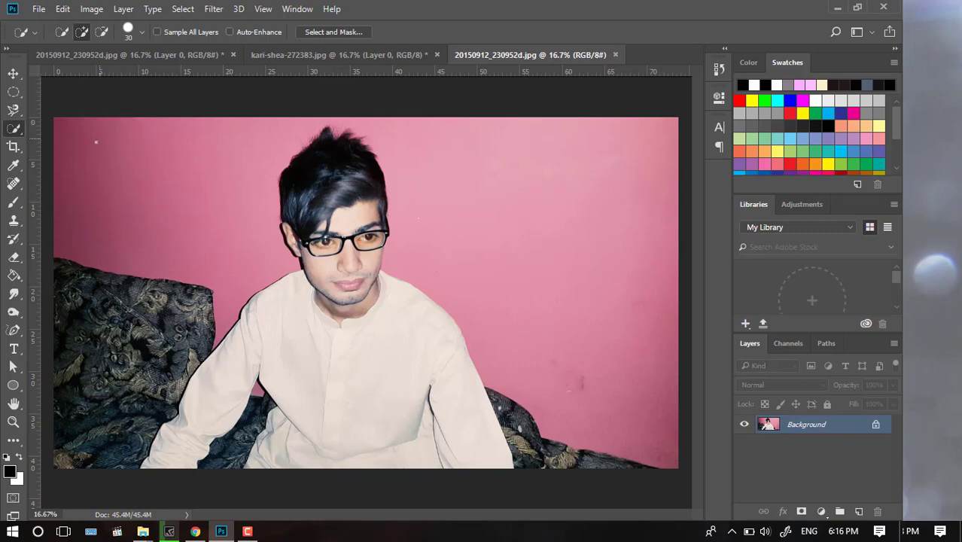
pyautogui.moveTo(126, 166); pyautogui.dragTo(228, 207)
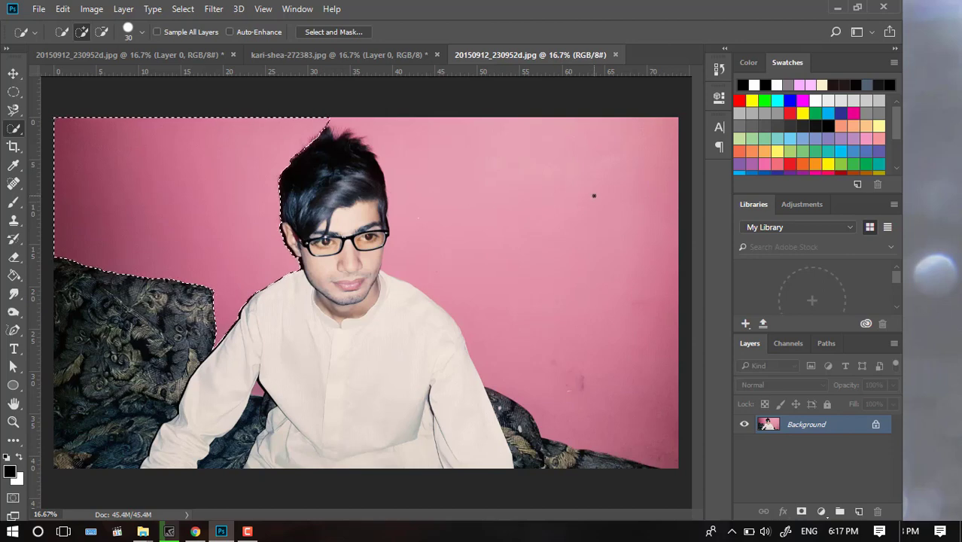
pyautogui.moveTo(511, 219); pyautogui.dragTo(434, 276)
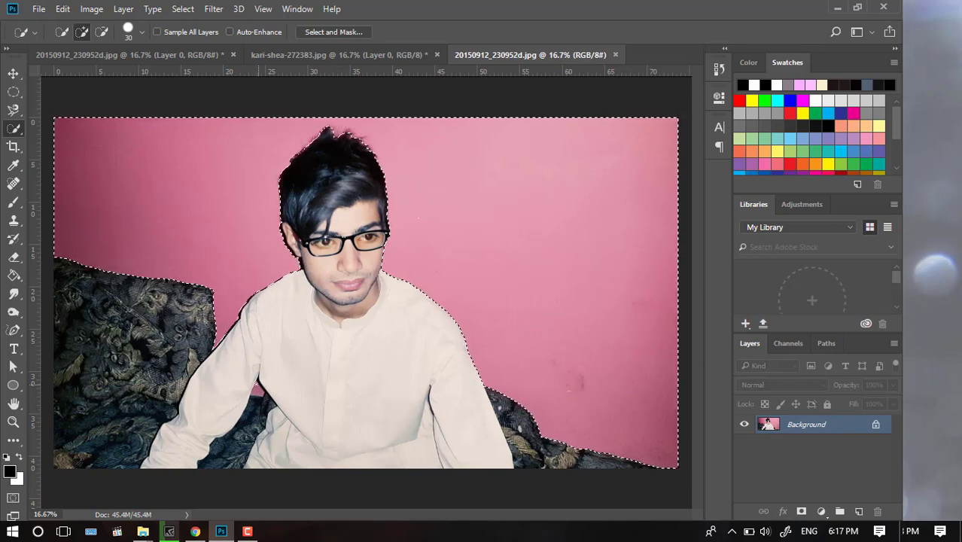
# Undo and redo the wall extension, then clear the selection.
pyautogui.hotkey('ctrl', 'z')
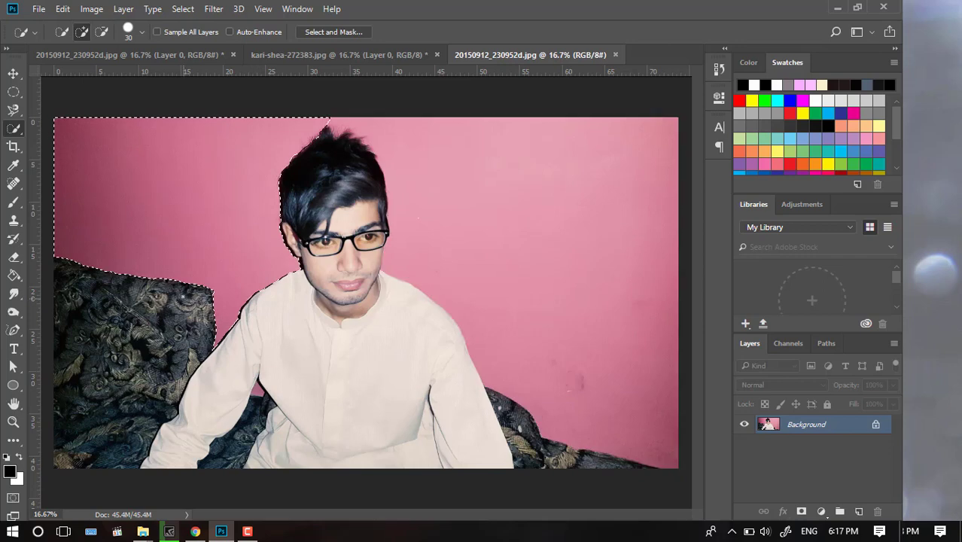
pyautogui.hotkey('ctrl', 'z')
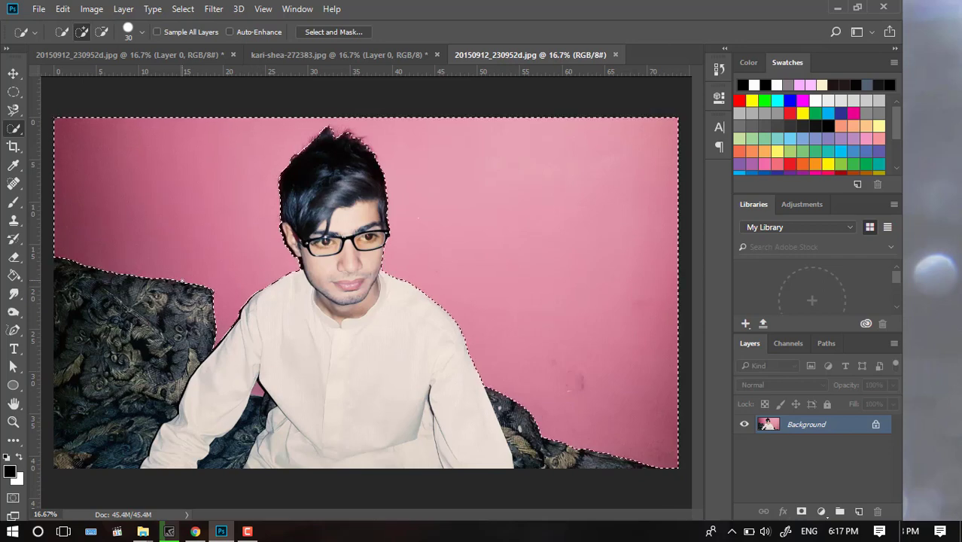
pyautogui.hotkey('ctrl', 'z')
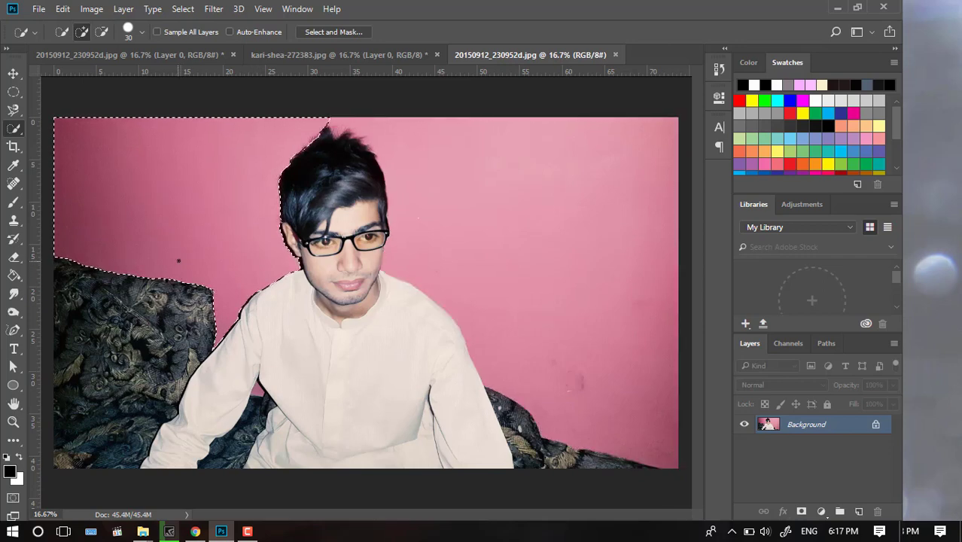
pyautogui.hotkey('ctrl', 'd')
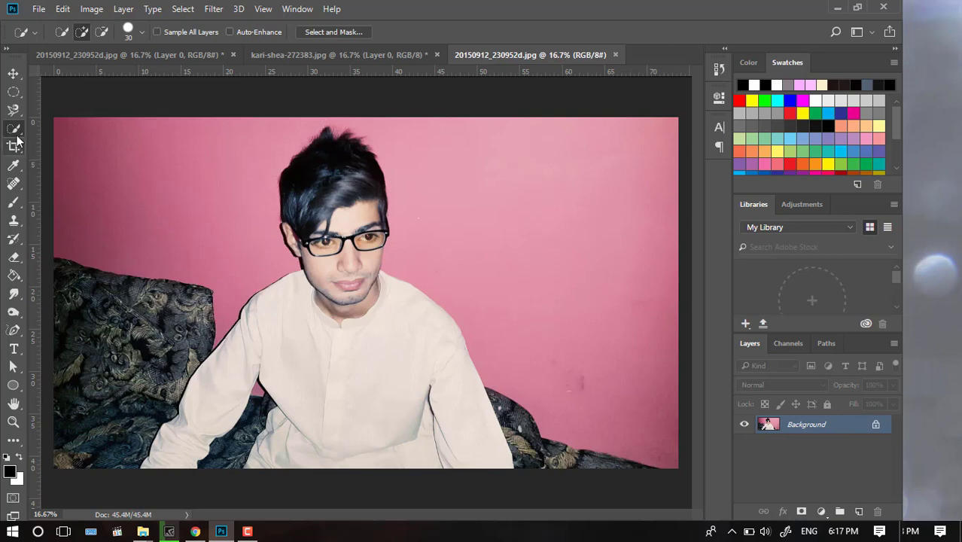
# Magic Wand-select the pink wall in two clicks, then deselect it and reopen the selection tool flyout.
pyautogui.rightClick(20, 130)
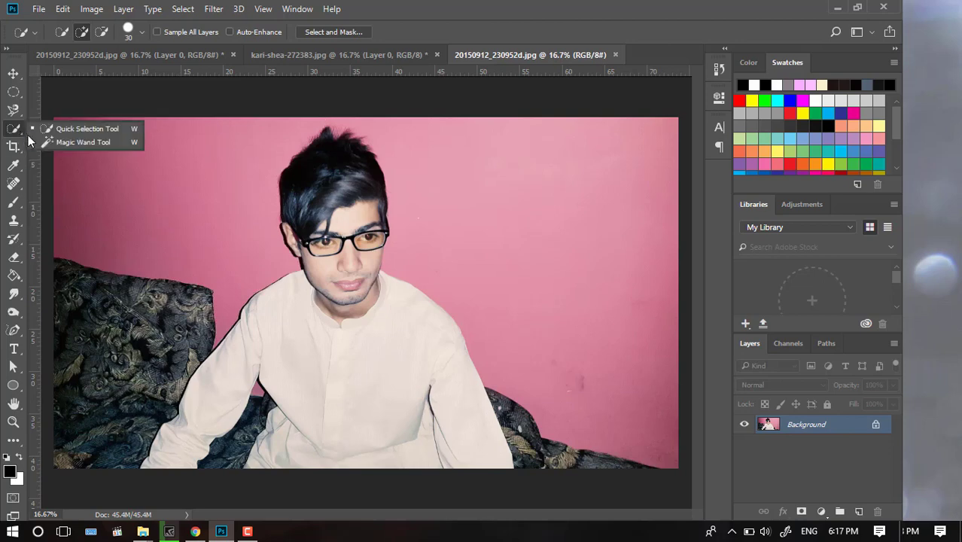
pyautogui.click(72, 143)
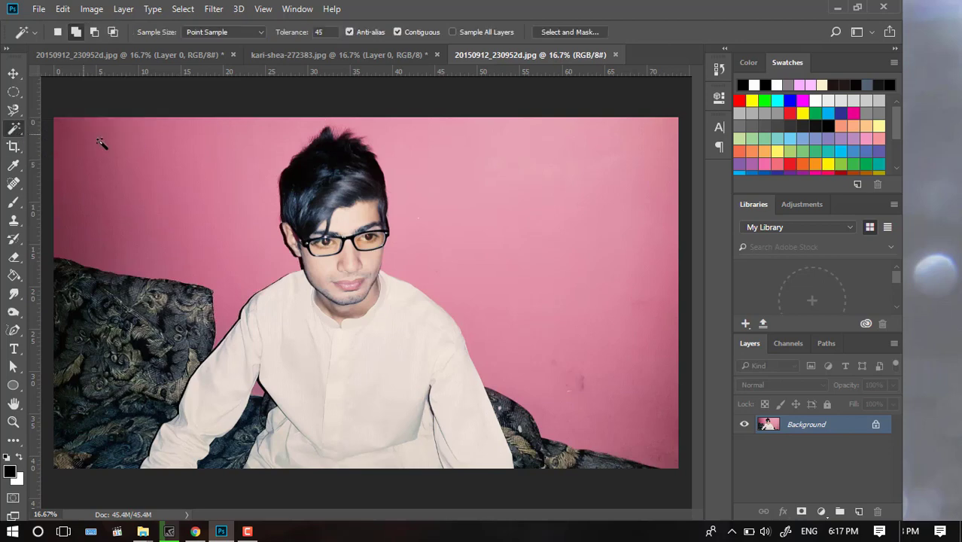
pyautogui.click(171, 208)
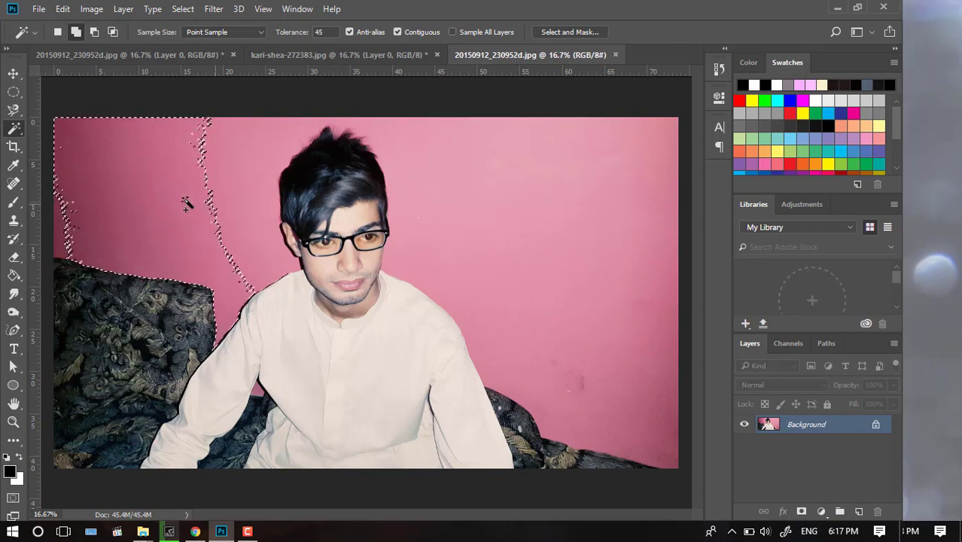
pyautogui.click(520, 264)
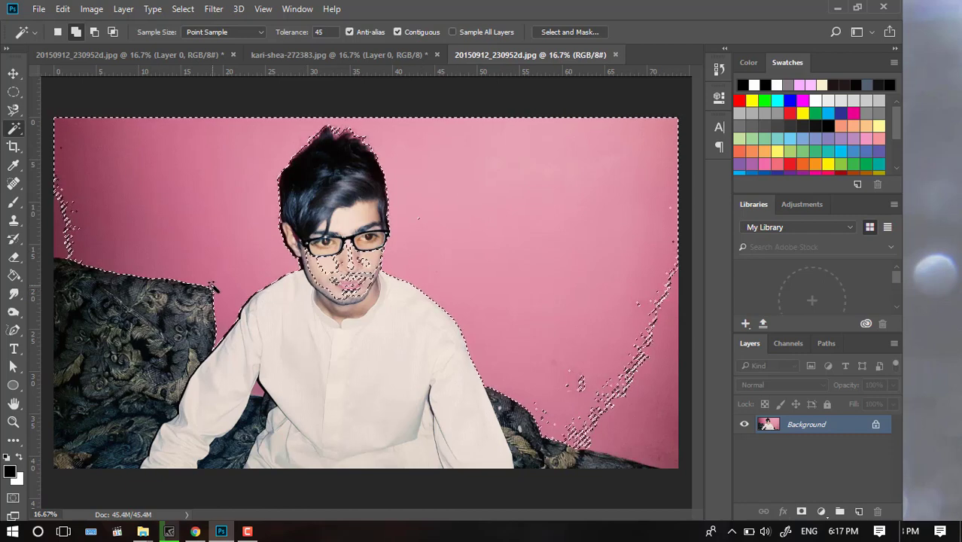
pyautogui.hotkey('ctrl', 'd')
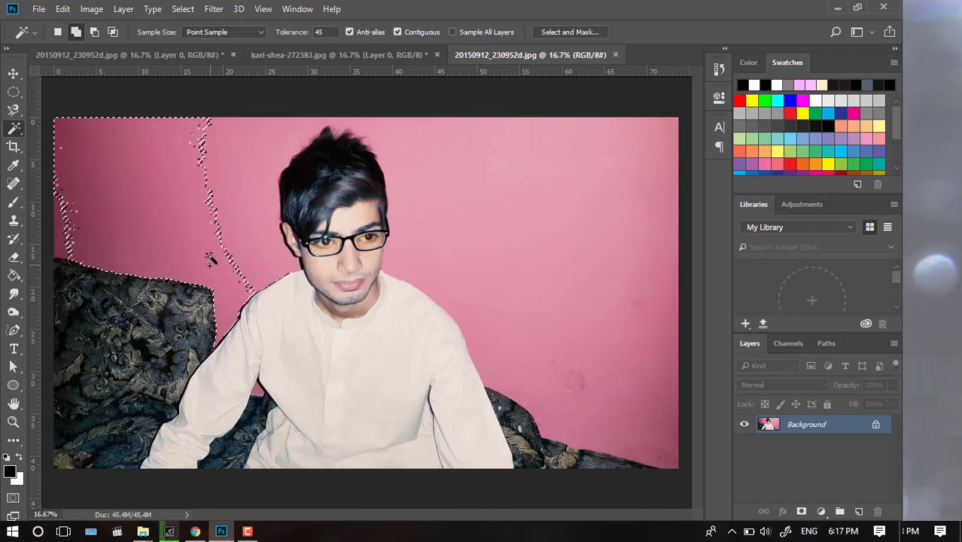
pyautogui.rightClick(19, 137)
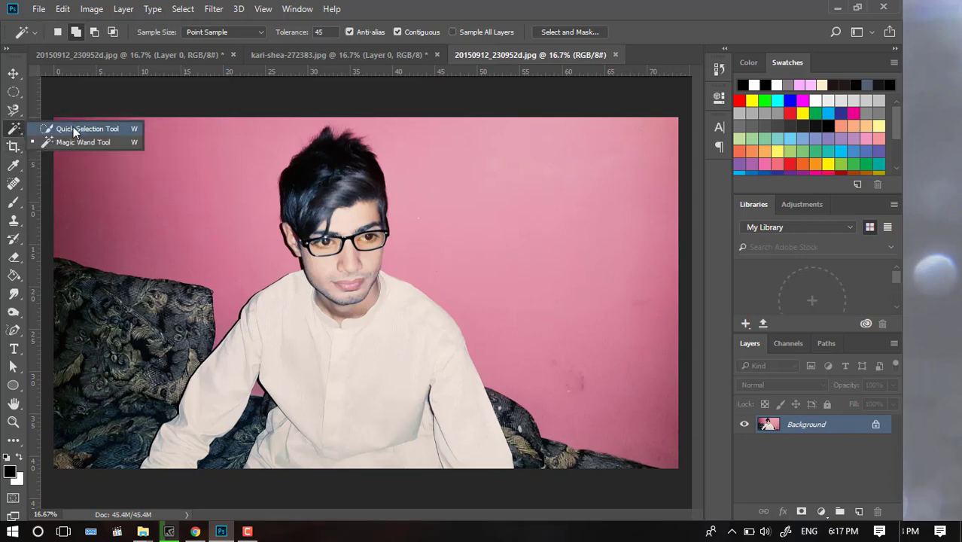
# Quick-select the left and right parts of the pink wall behind the man.
pyautogui.click(73, 128)
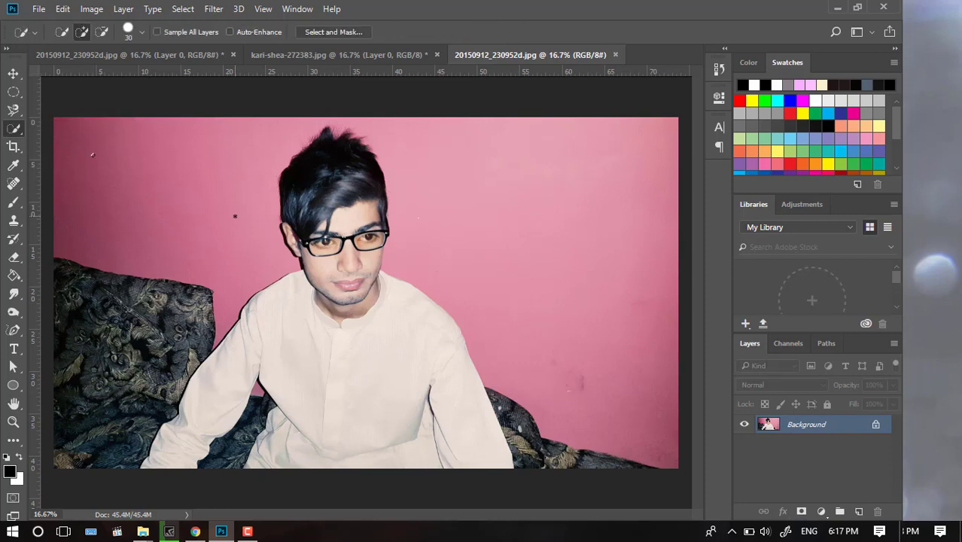
pyautogui.moveTo(94, 156); pyautogui.dragTo(113, 170)
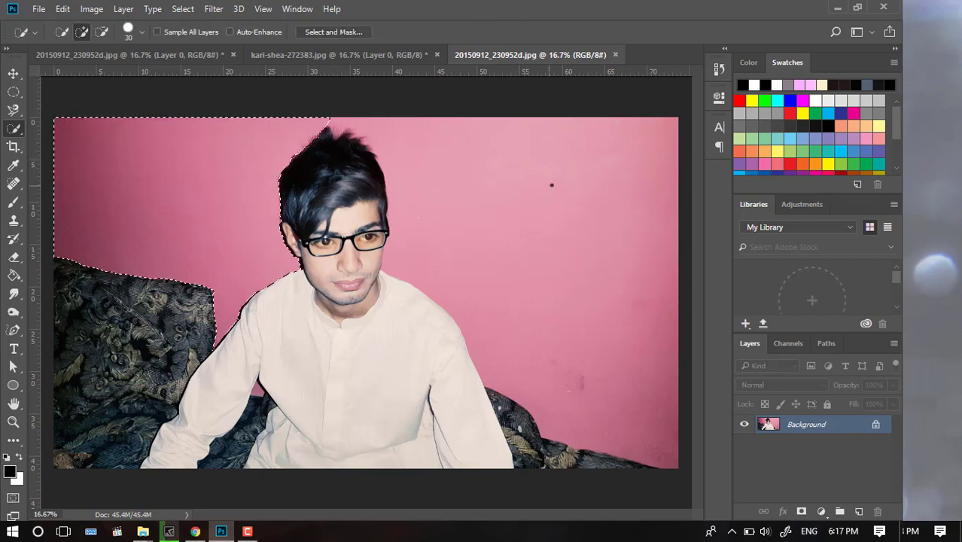
pyautogui.moveTo(578, 192); pyautogui.dragTo(474, 232)
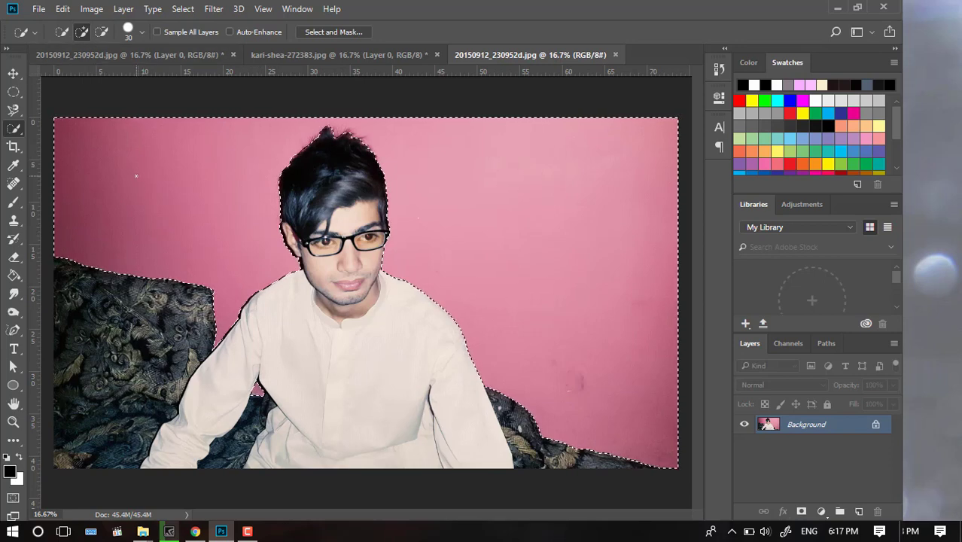
# Unlock the Background layer into Layer 0 and delete the selected pink wall.
pyautogui.hotkey('shift', 'F5')
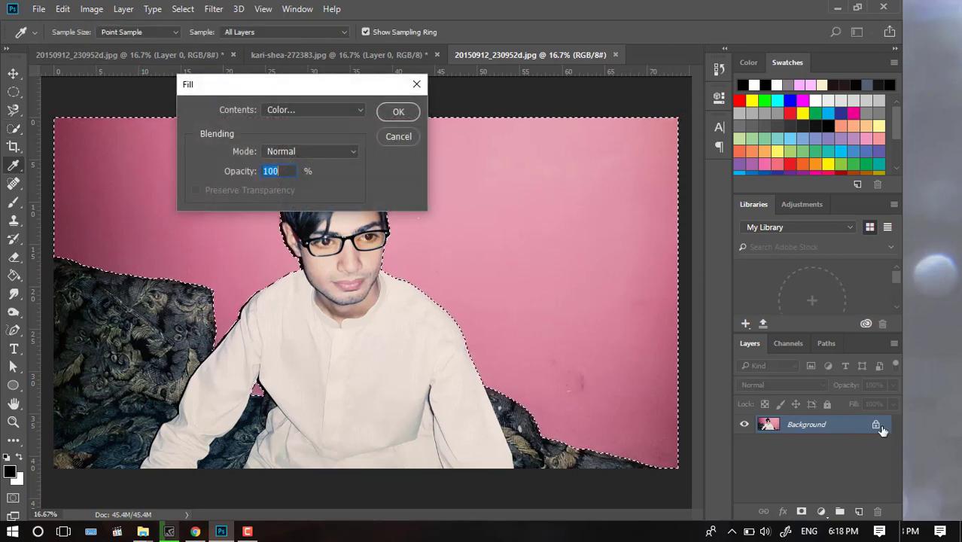
pyautogui.click(416, 83)
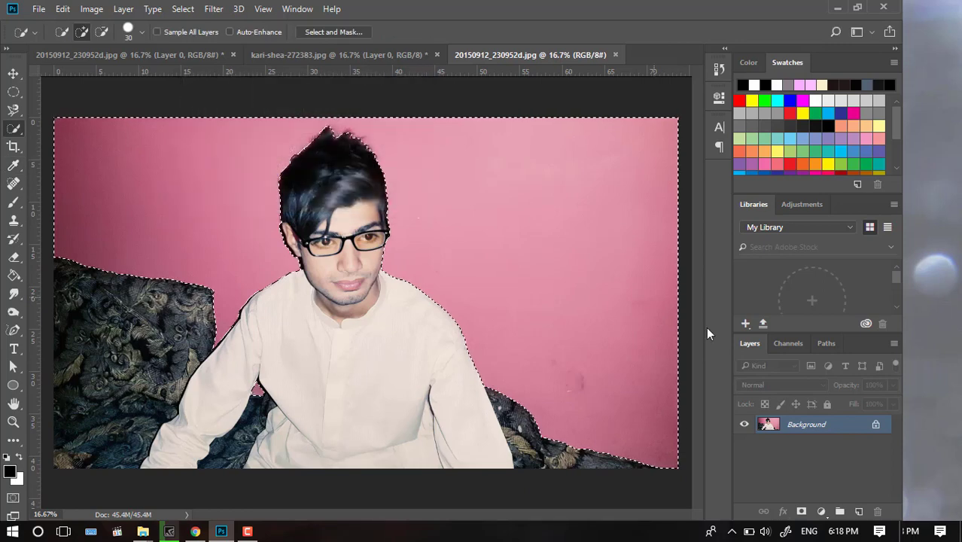
pyautogui.click(875, 425)
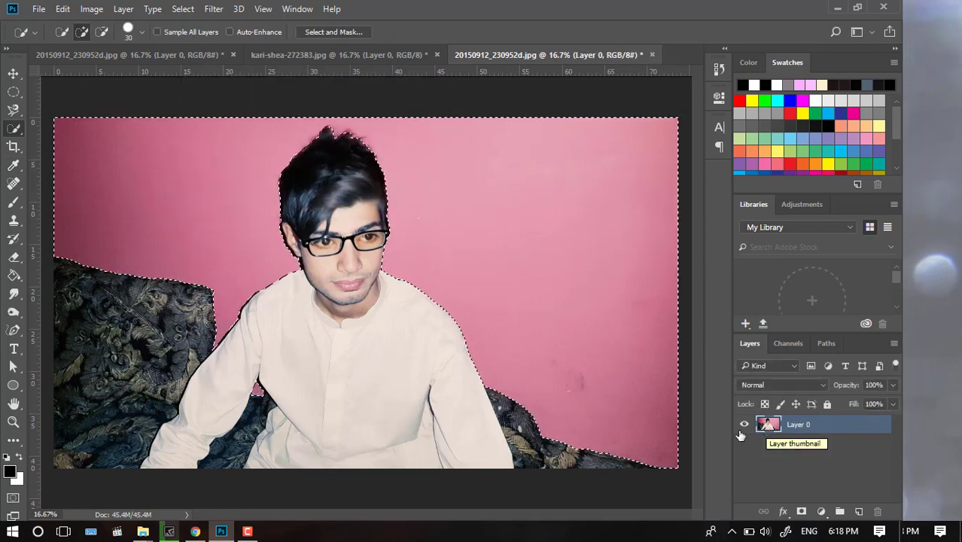
pyautogui.press('Delete')
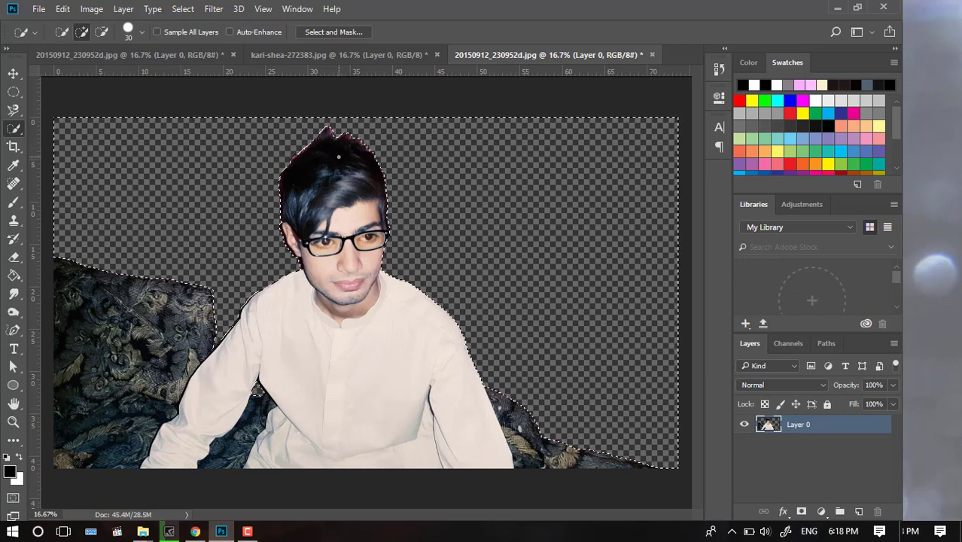
# Undo the deletion, switch to add-to-selection mode, and delete the pink wall again.
pyautogui.hotkey('ctrl', 'z')
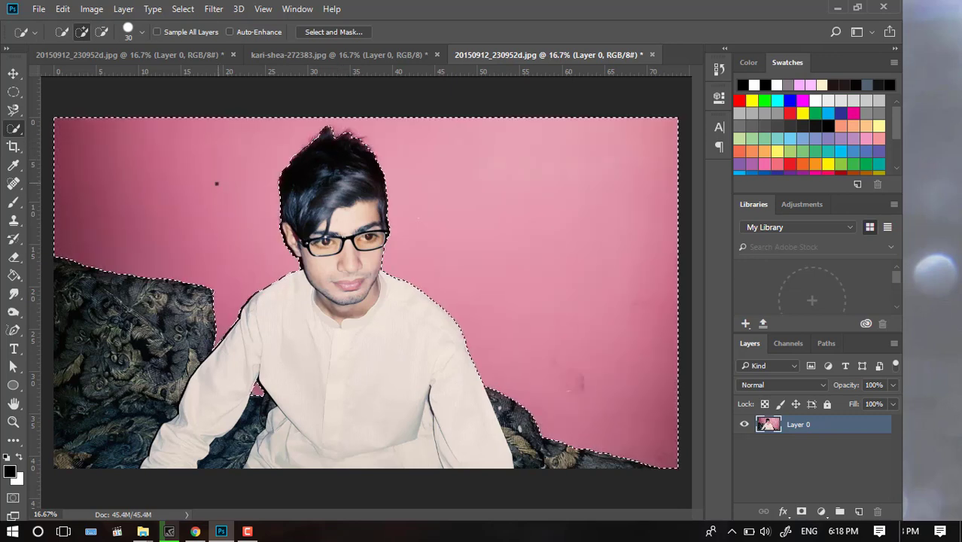
pyautogui.click(83, 33)
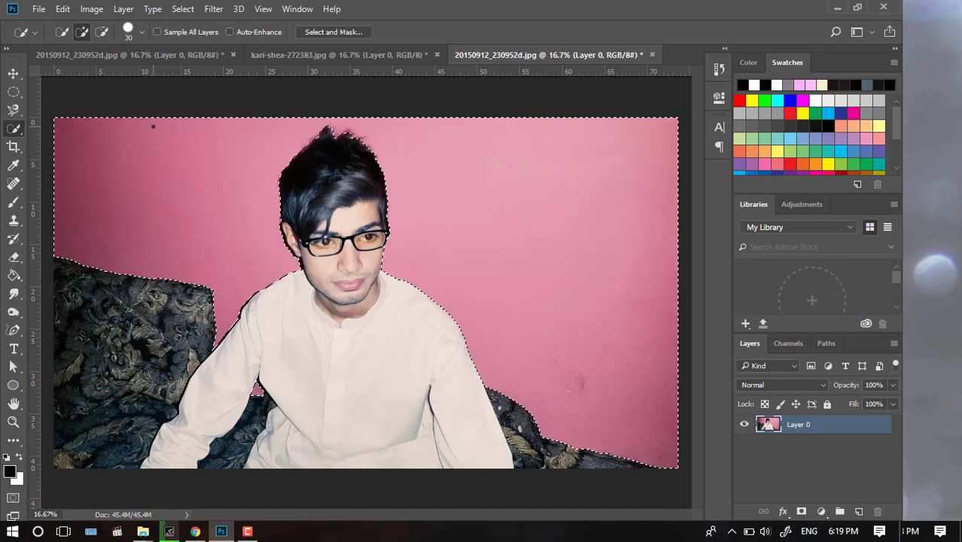
pyautogui.press('Delete')
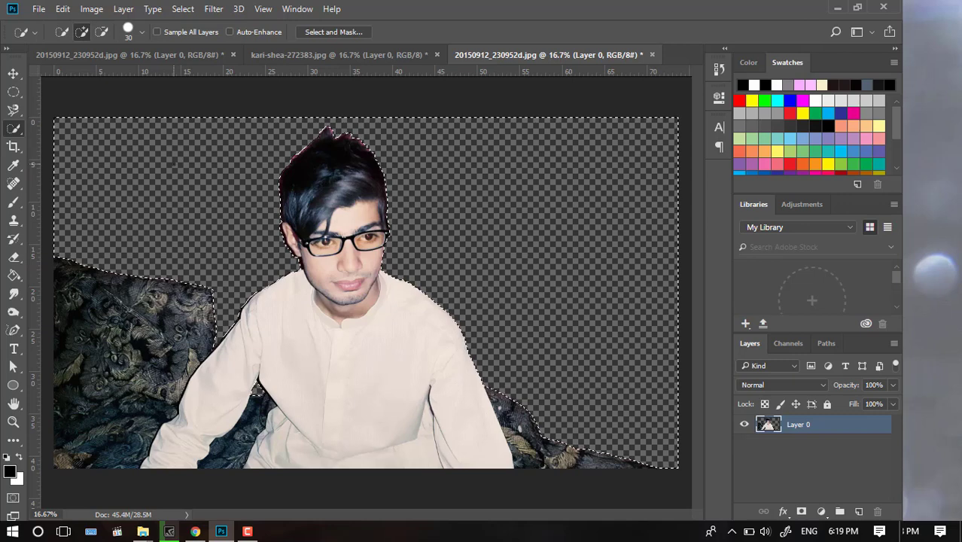
# Fill the emptied background with the teal Background Color using Shift+F5 Fill.
pyautogui.hotkey('shift', 'F5')
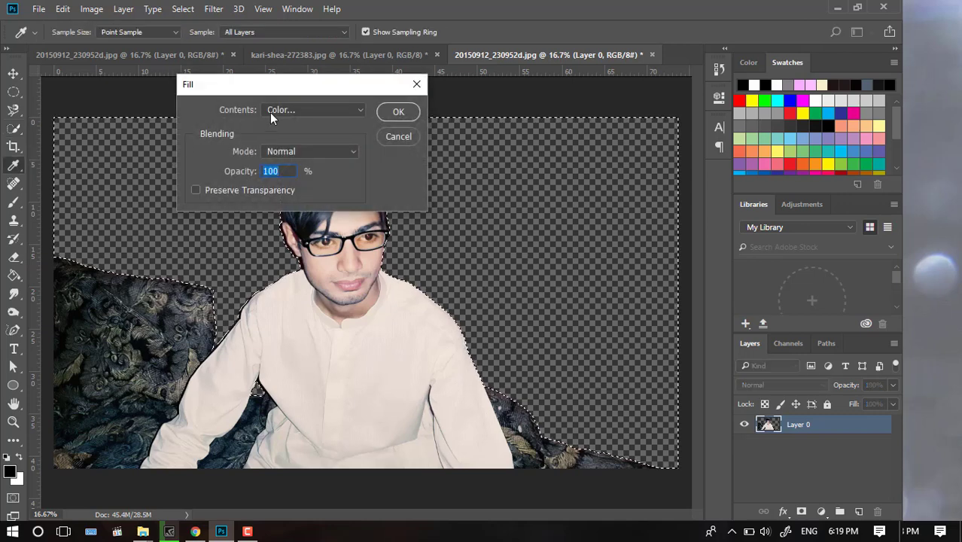
pyautogui.click(283, 109)
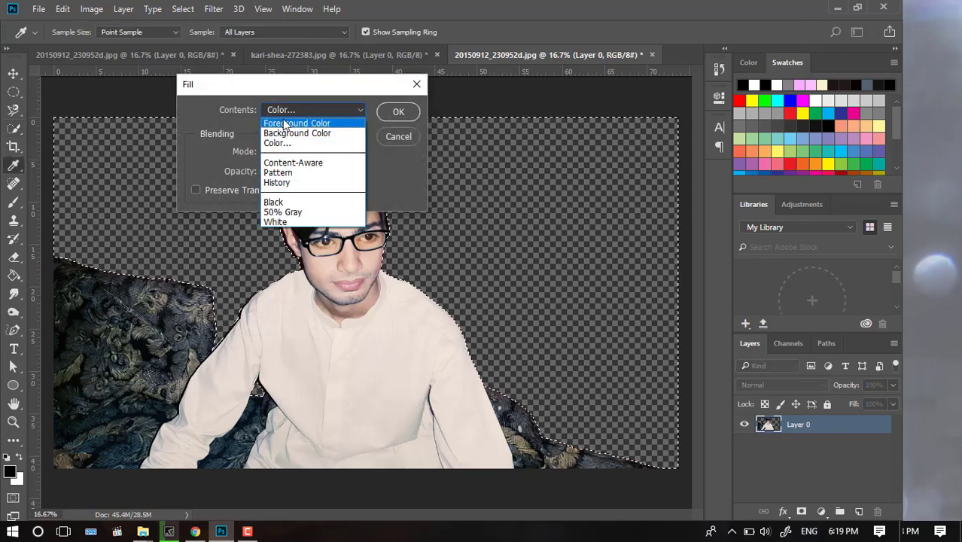
pyautogui.click(283, 133)
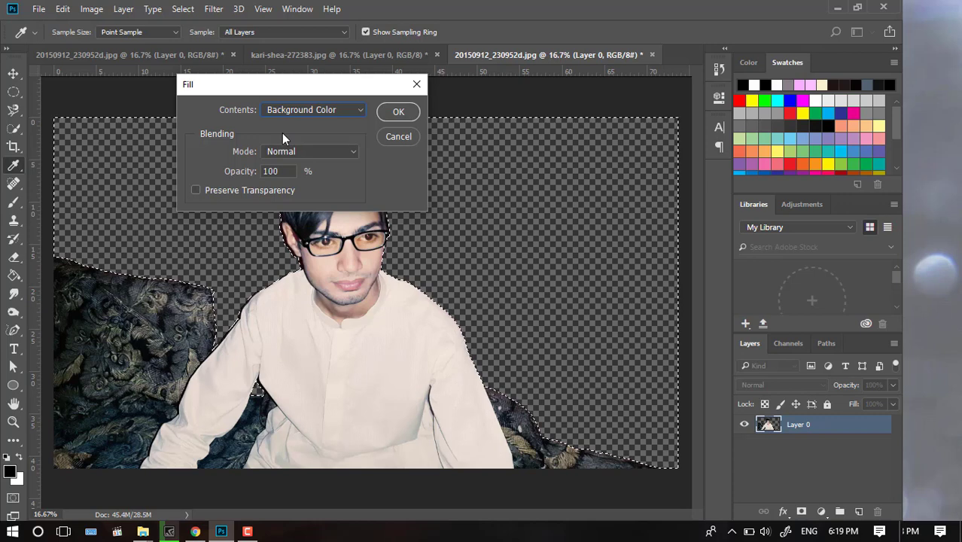
pyautogui.click(398, 112)
pyautogui.press('w')
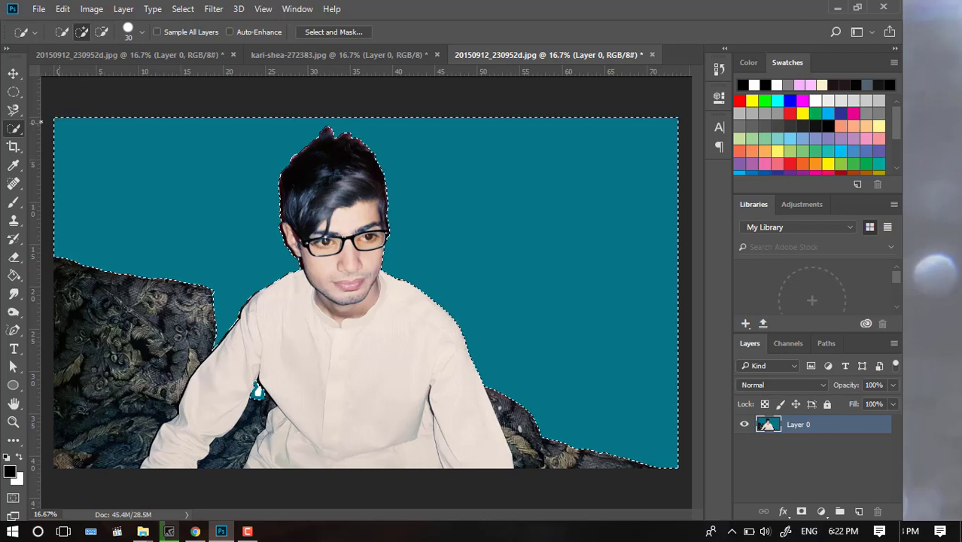
# Pick the freehand Lasso, then scrubby-zoom in on the top of the hair.
pyautogui.click(15, 111)
pyautogui.rightClick(17, 112)
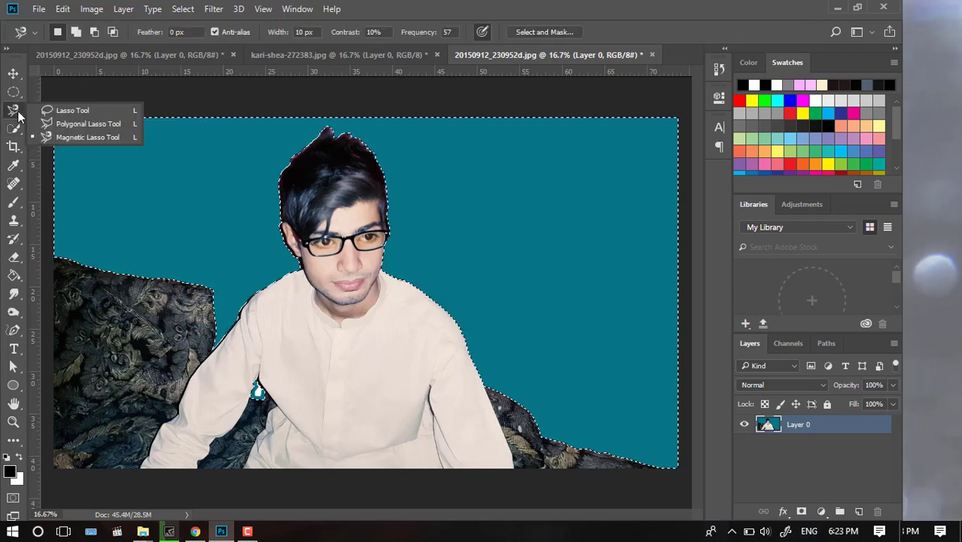
pyautogui.click(75, 111)
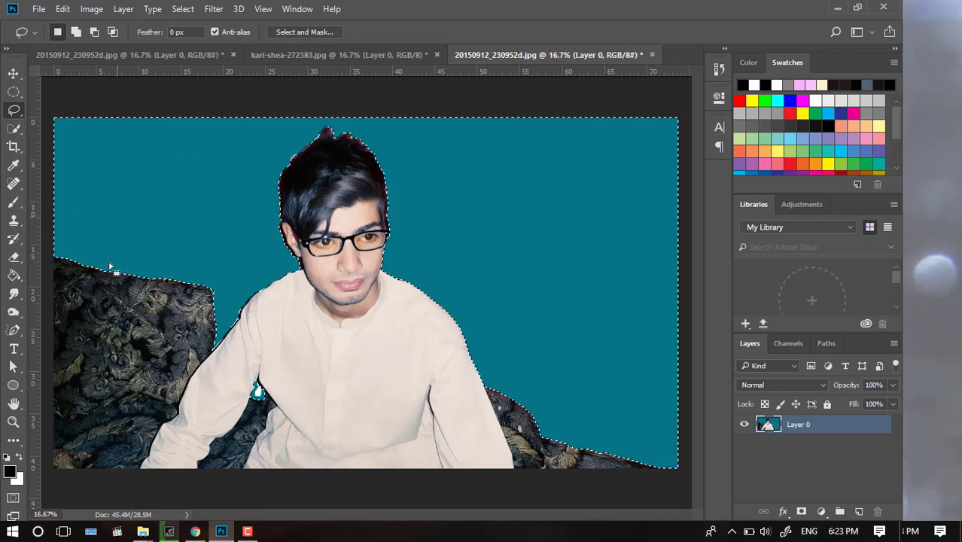
pyautogui.click(13, 423)
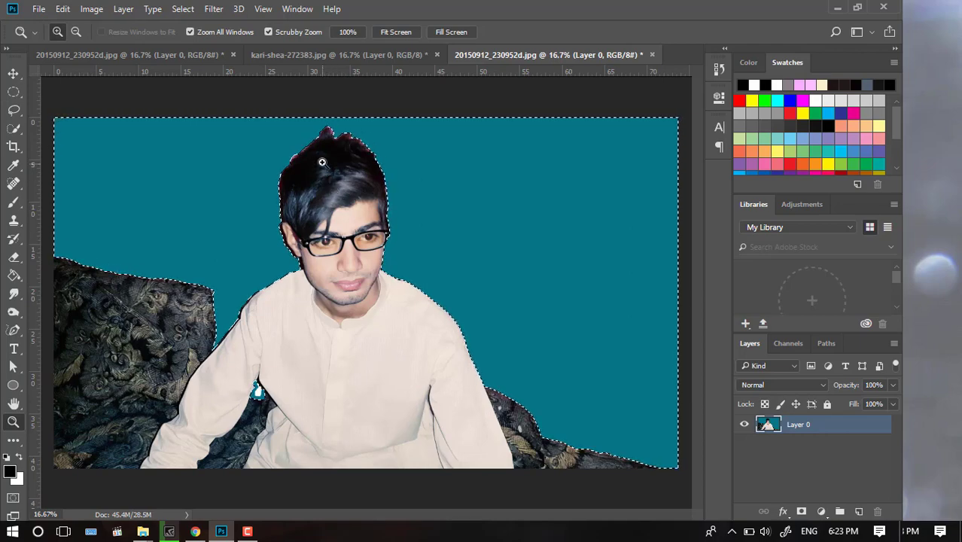
pyautogui.moveTo(322, 134)
pyautogui.mouseDown()
pyautogui.moveTo(388, 144)
pyautogui.moveTo(428, 209)
pyautogui.moveTo(503, 458)
pyautogui.moveTo(330, 164)
pyautogui.moveTo(370, 203)
pyautogui.moveTo(364, 186)
pyautogui.moveTo(312, 127)
pyautogui.mouseUp()
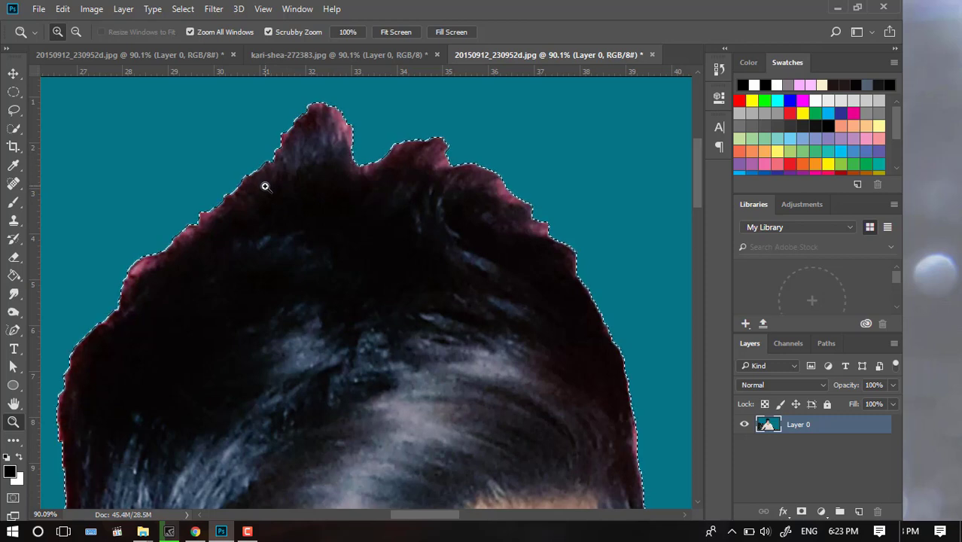
# Trace the hair tuft's top edge with the Magnetic Lasso, trial-deleting then undoing.
pyautogui.click(15, 111)
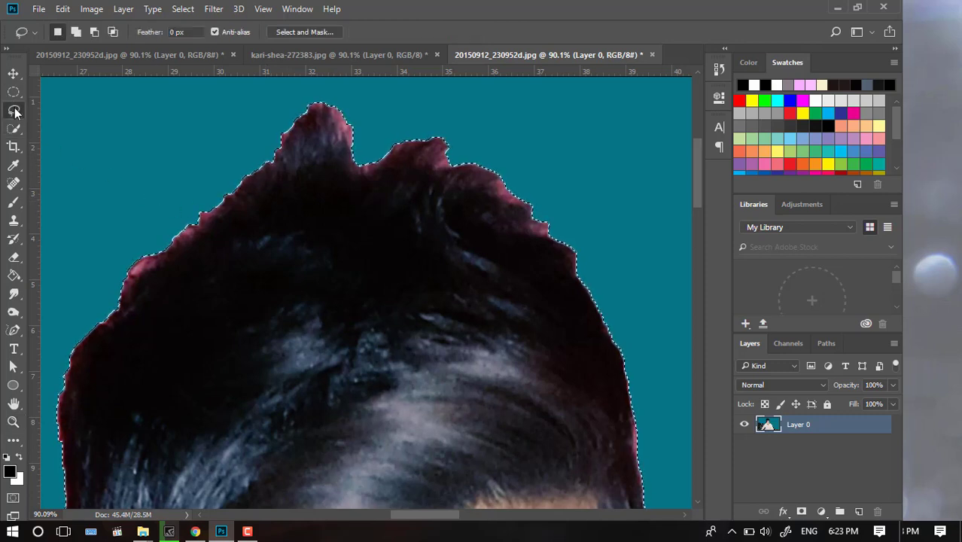
pyautogui.rightClick(15, 110)
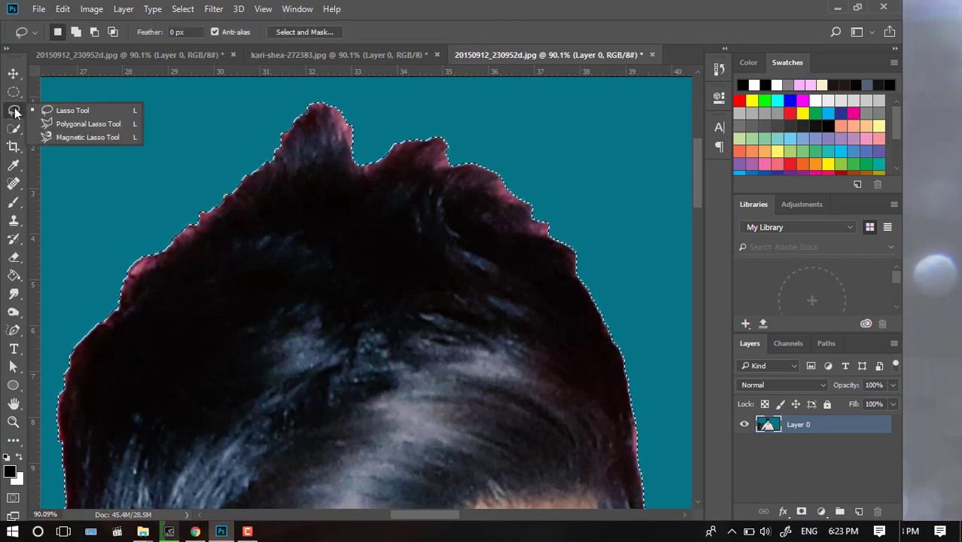
pyautogui.click(45, 135)
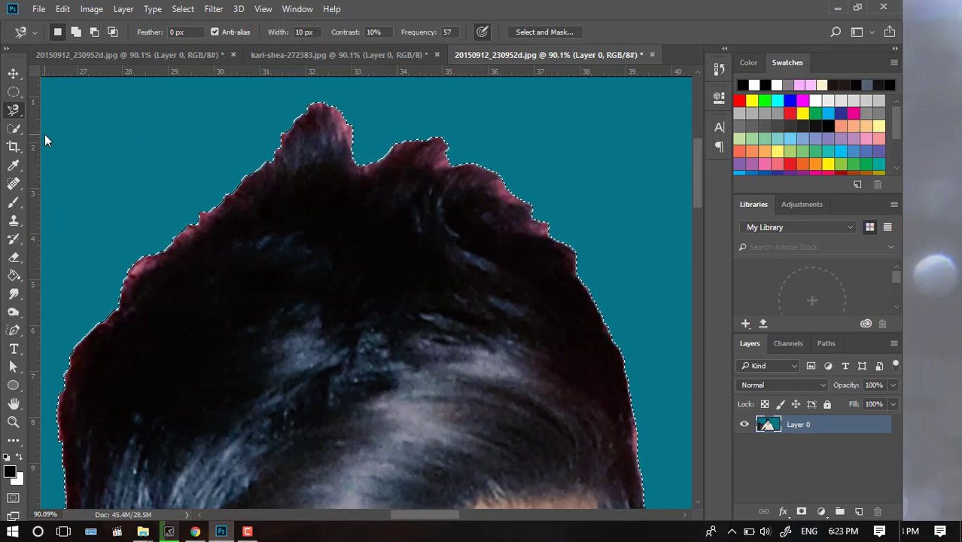
pyautogui.click(314, 112)
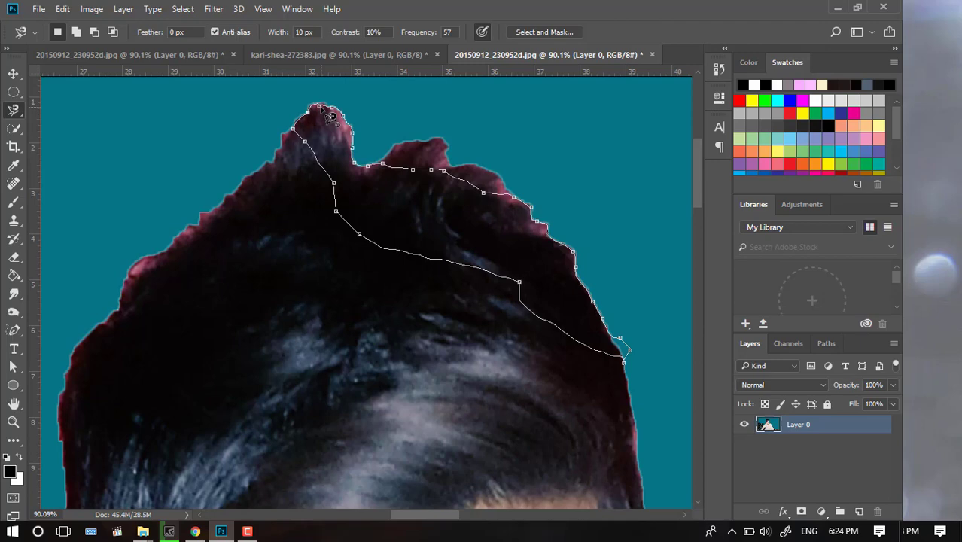
pyautogui.click(329, 114)
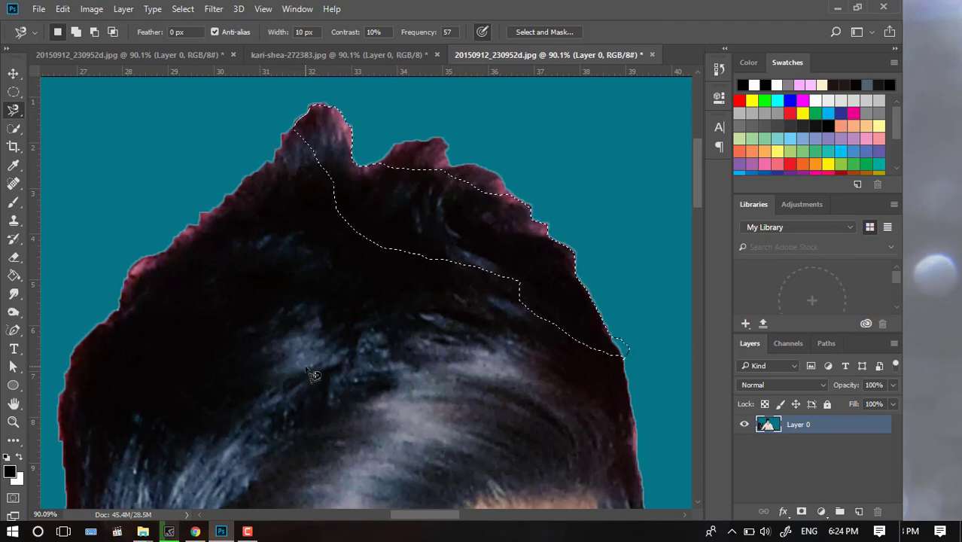
pyautogui.press('Delete')
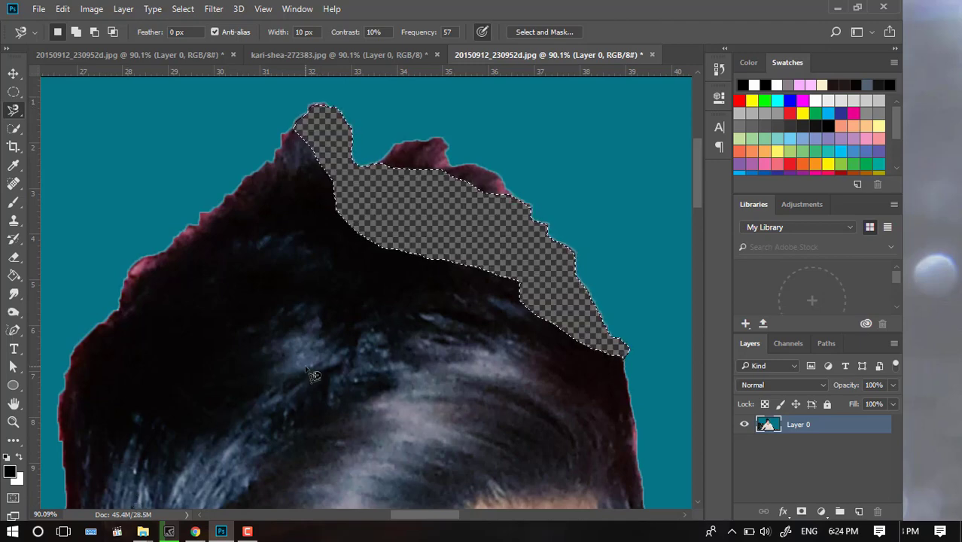
pyautogui.hotkey('ctrl', 'z')
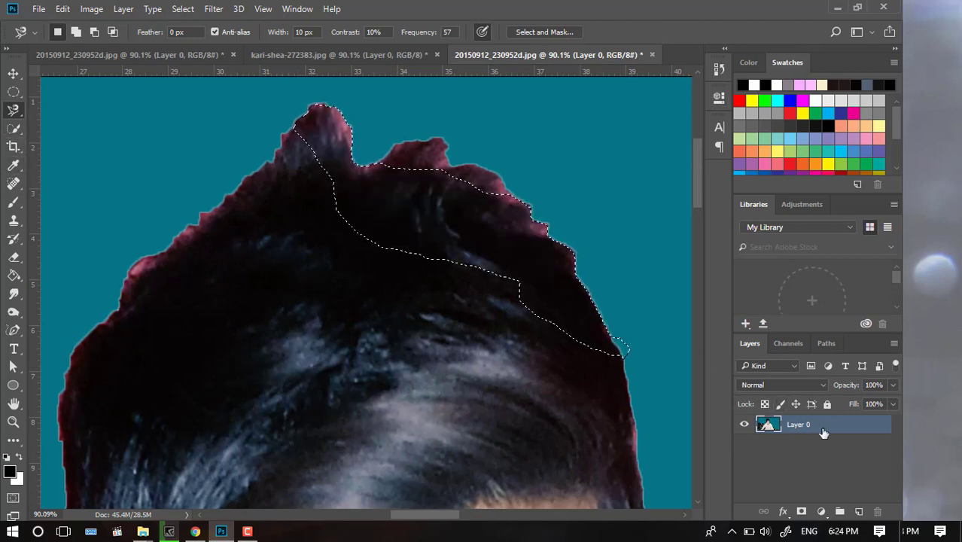
# Show the RGB channels in the Channels panel and zoom out on the image.
pyautogui.click(788, 345)
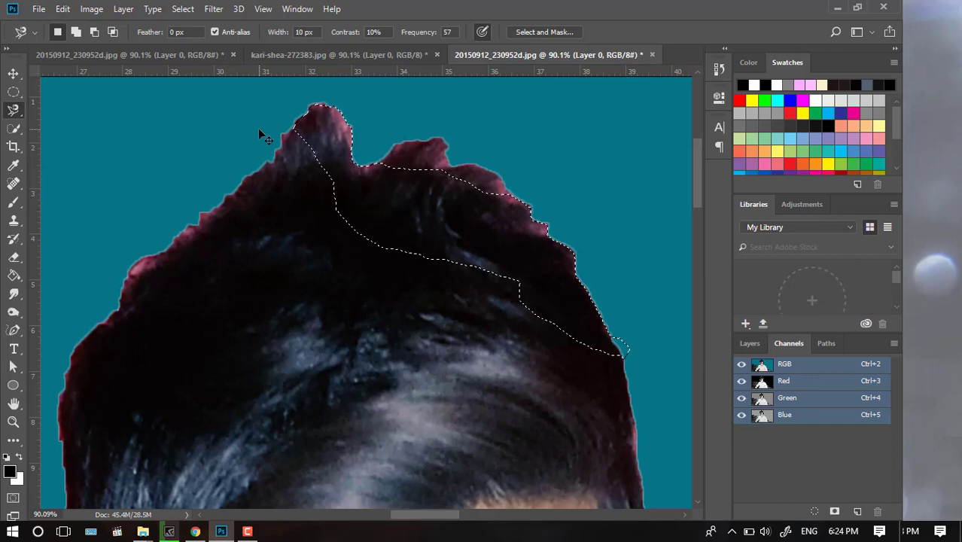
pyautogui.hscroll(1, 240, 154)
pyautogui.moveTo(239, 154)
pyautogui.mouseDown()
pyautogui.moveTo(146, 144)
pyautogui.moveTo(169, 150)
pyautogui.mouseUp()
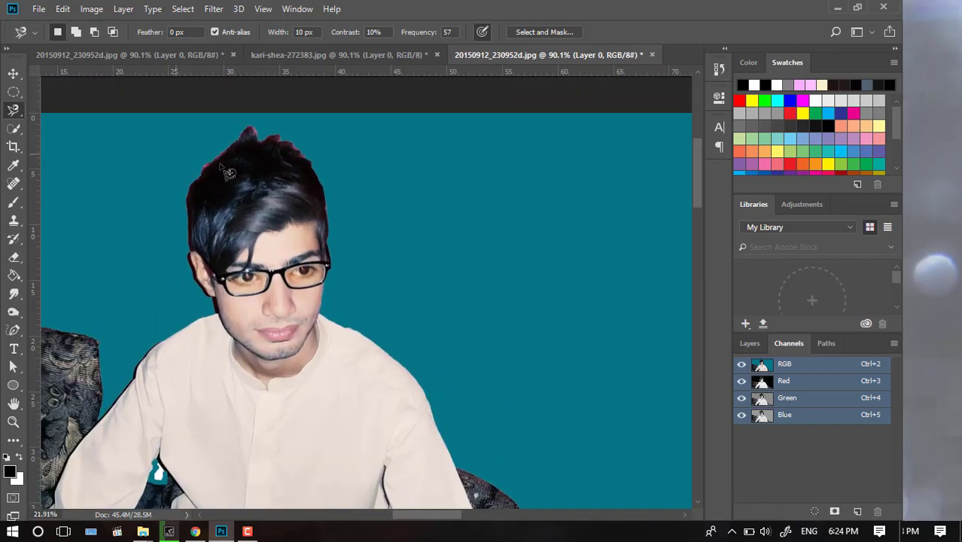
# Deselect the hair selection and fit the whole portrait on screen.
pyautogui.rightClick(381, 176)
pyautogui.click(385, 185)
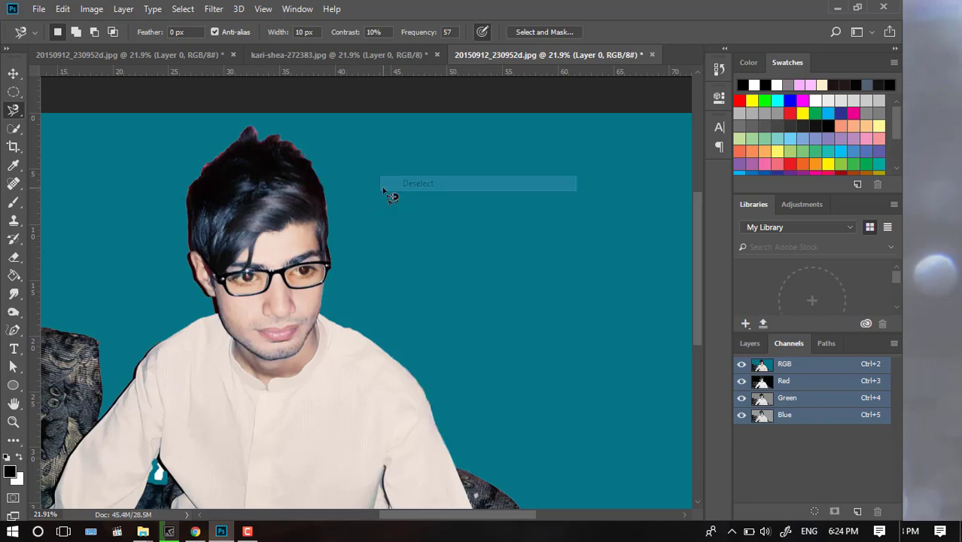
pyautogui.rightClick(384, 189)
pyautogui.click(330, 262)
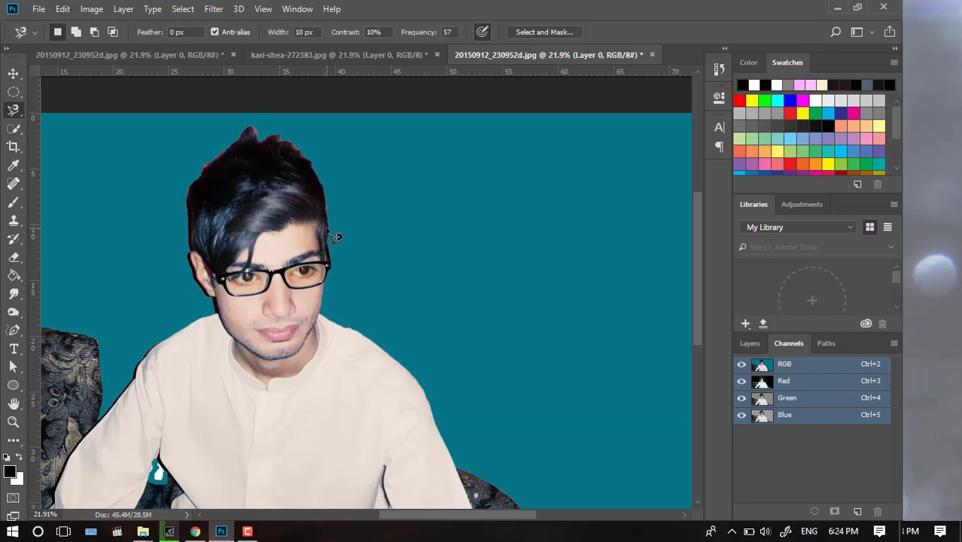
pyautogui.rightClick(337, 224)
pyautogui.click(361, 235)
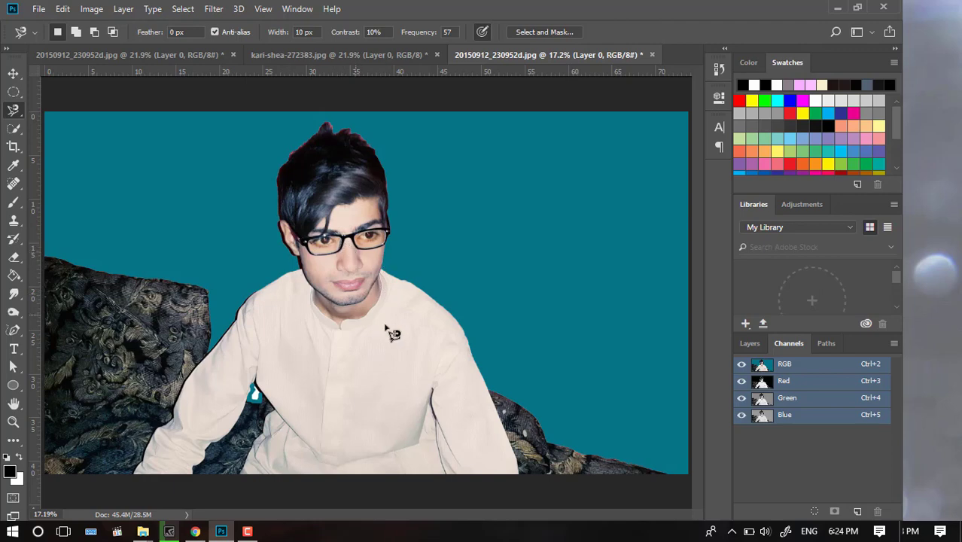
# Choose the Elliptical Marquee Tool from the marquee flyout.
pyautogui.click(16, 94)
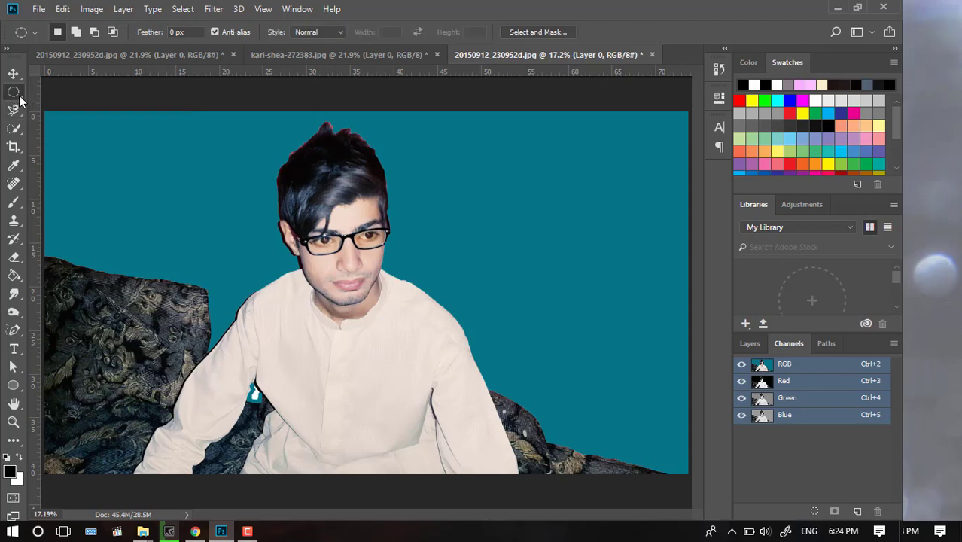
pyautogui.rightClick(17, 94)
pyautogui.click(53, 101)
pyautogui.moveTo(350, 284)
pyautogui.mouseDown()
pyautogui.moveTo(450, 384)
pyautogui.moveTo(285, 374)
pyautogui.mouseUp()
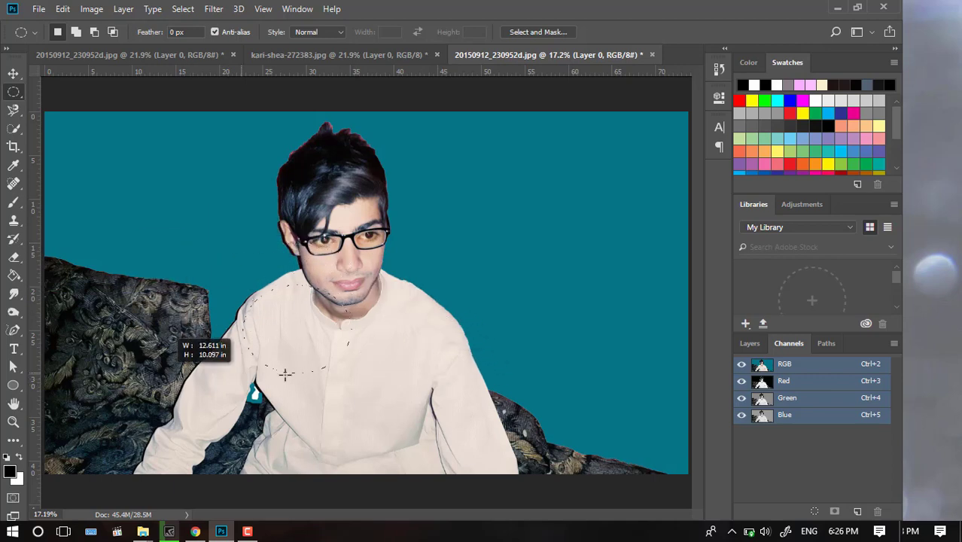
pyautogui.moveTo(285, 374)
pyautogui.mouseDown()
pyautogui.moveTo(482, 348)
pyautogui.moveTo(252, 256)
pyautogui.moveTo(343, 277)
pyautogui.moveTo(422, 339)
pyautogui.moveTo(454, 345)
pyautogui.moveTo(388, 283)
pyautogui.moveTo(331, 248)
pyautogui.moveTo(299, 243)
pyautogui.moveTo(395, 303)
pyautogui.moveTo(380, 260)
pyautogui.moveTo(349, 269)
pyautogui.moveTo(383, 280)
pyautogui.moveTo(458, 347)
pyautogui.moveTo(545, 382)
pyautogui.moveTo(692, 422)
pyautogui.moveTo(800, 430)
pyautogui.mouseUp()
pyautogui.press('shift')
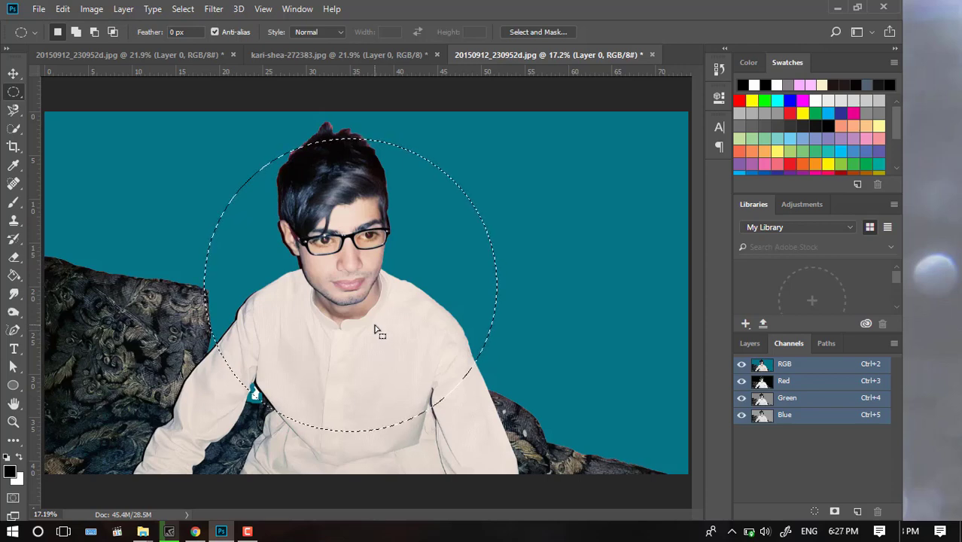
pyautogui.hotkey('ctrl', 'd')
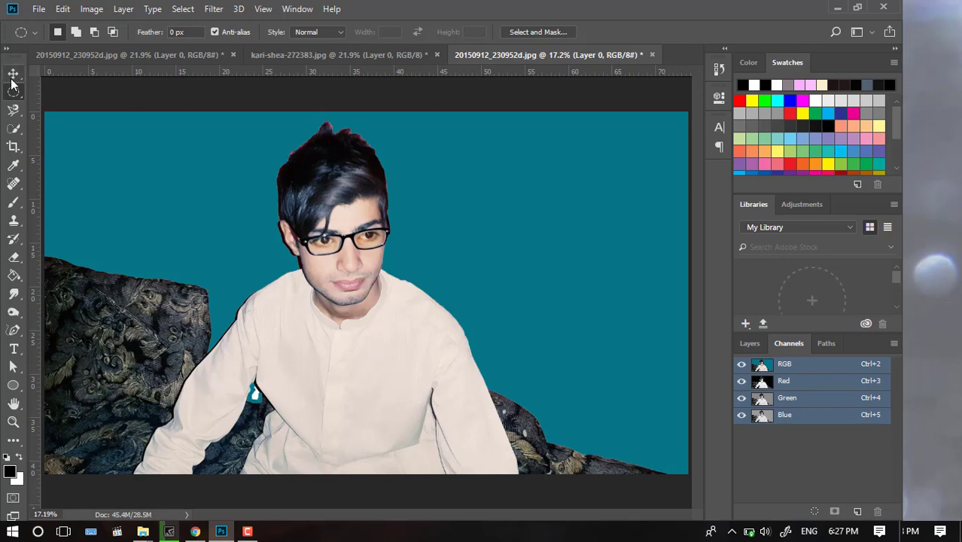
# Drag a circular elliptical marquee around the man's head and chest.
pyautogui.rightClick(17, 96)
pyautogui.click(45, 106)
pyautogui.moveTo(350, 285)
pyautogui.mouseDown()
pyautogui.moveTo(610, 349)
pyautogui.moveTo(659, 490)
pyautogui.moveTo(606, 456)
pyautogui.mouseUp()
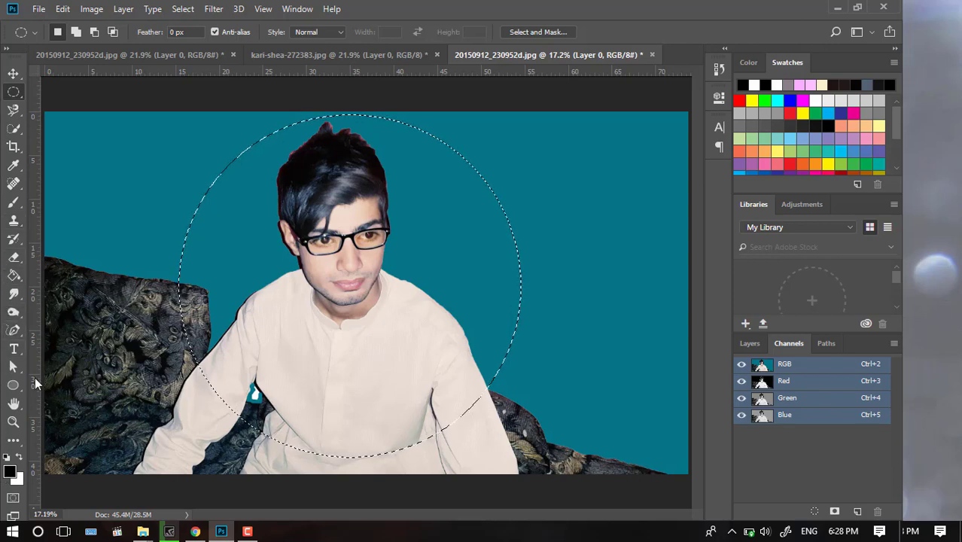
# Open and dismiss the Edit menu, check the battery, and return to the portrait.
pyautogui.click(63, 9)
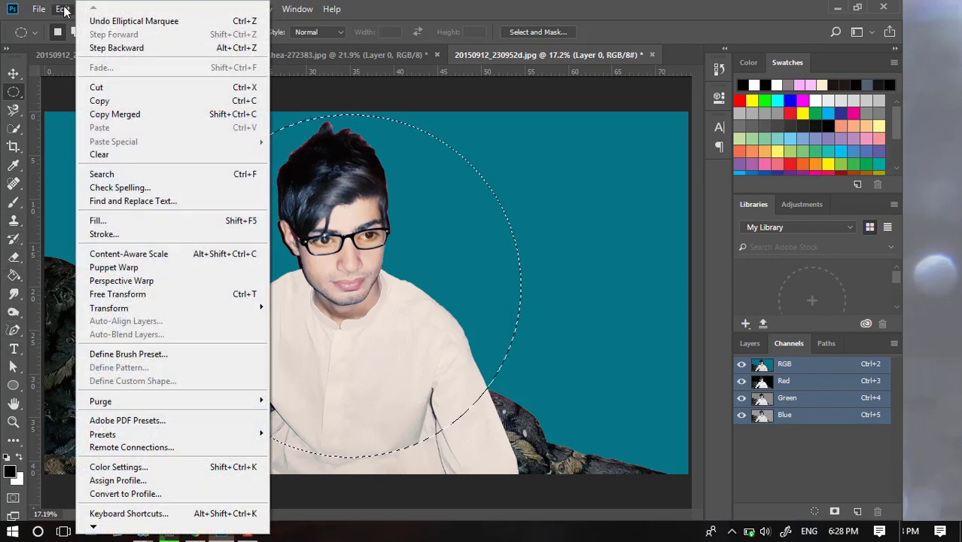
pyautogui.click(54, 93)
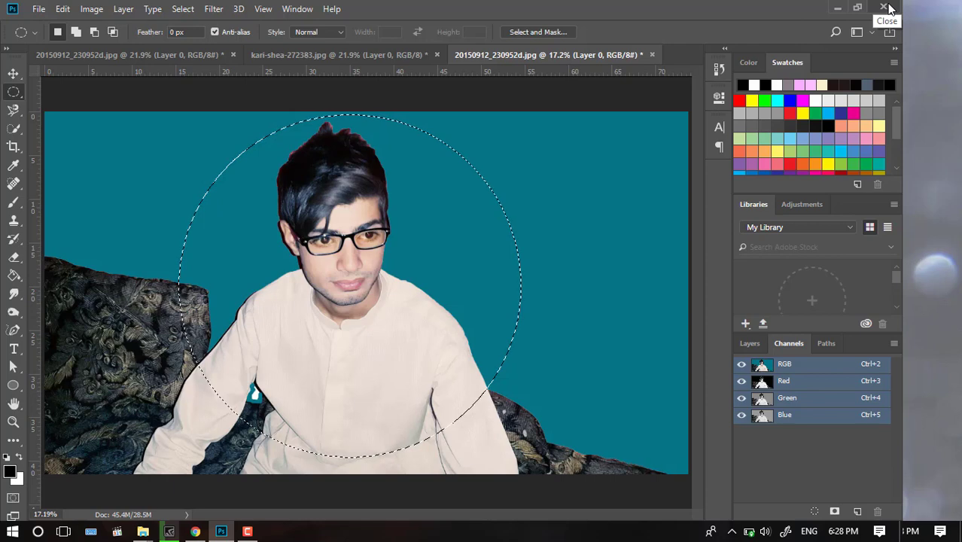
pyautogui.click(750, 530)
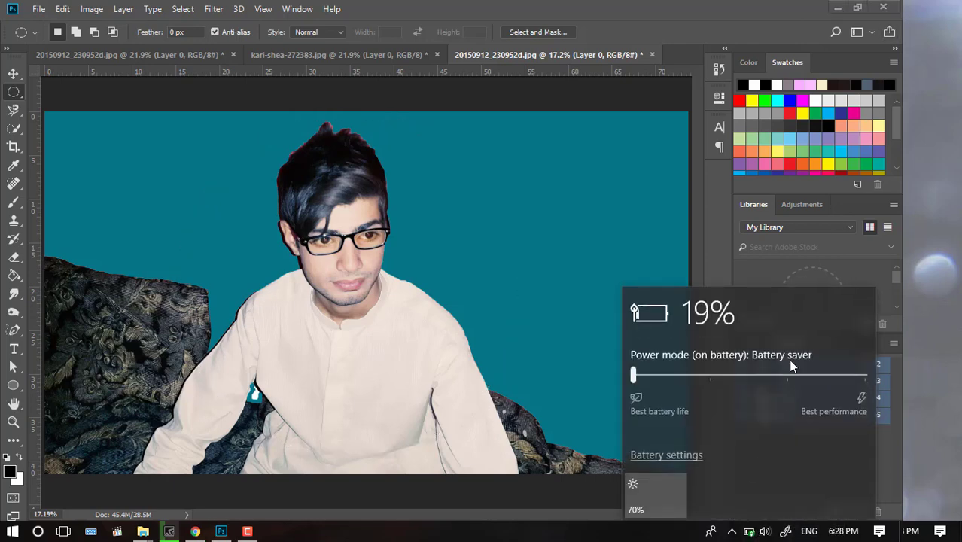
pyautogui.click(576, 322)
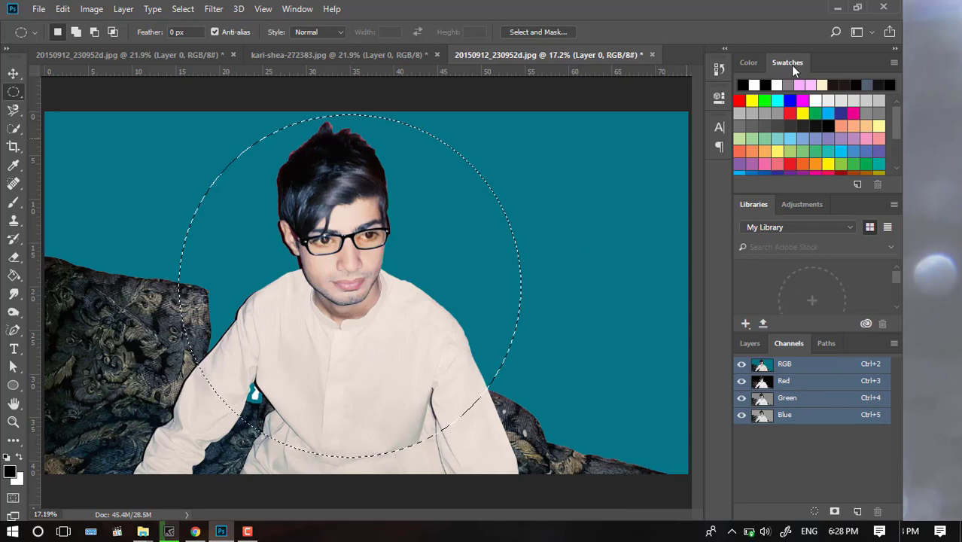
# Quit Photoshop without saving the portrait, the laptop photo or the last document.
pyautogui.click(888, 7)
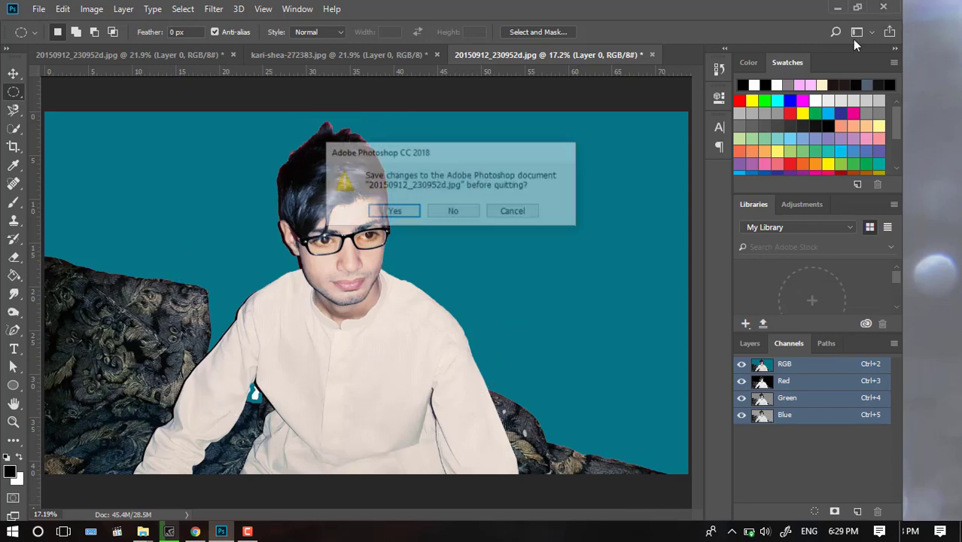
pyautogui.click(471, 216)
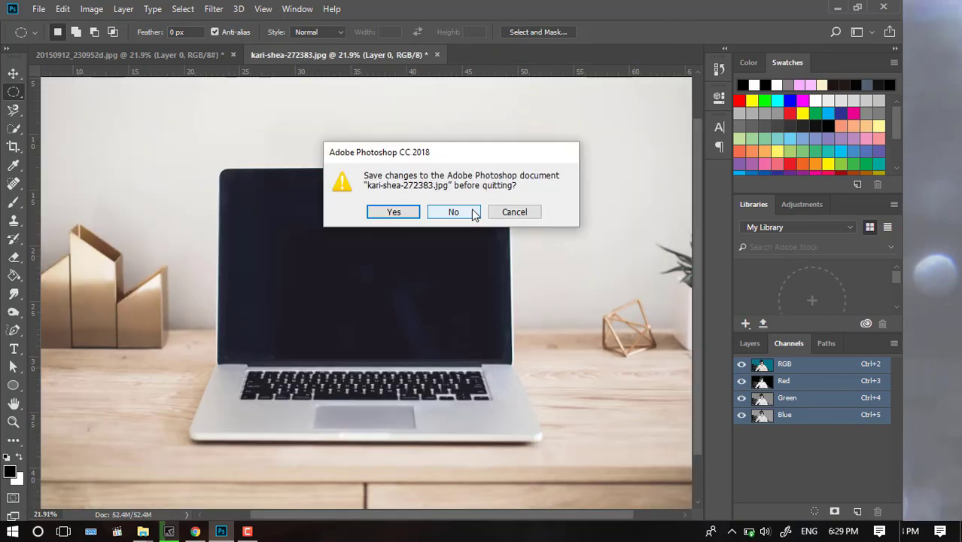
pyautogui.click(467, 216)
pyautogui.click(465, 212)
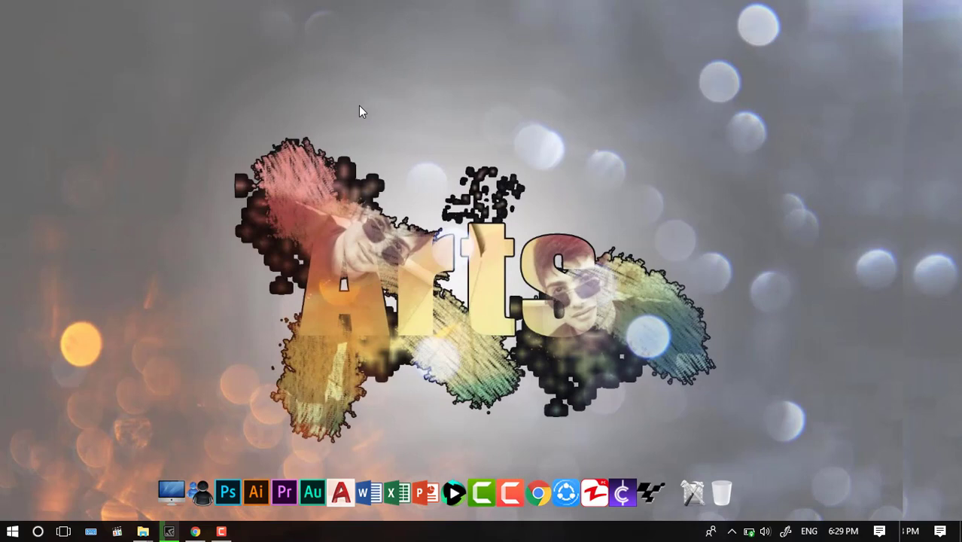
pyautogui.rightClick(354, 94)
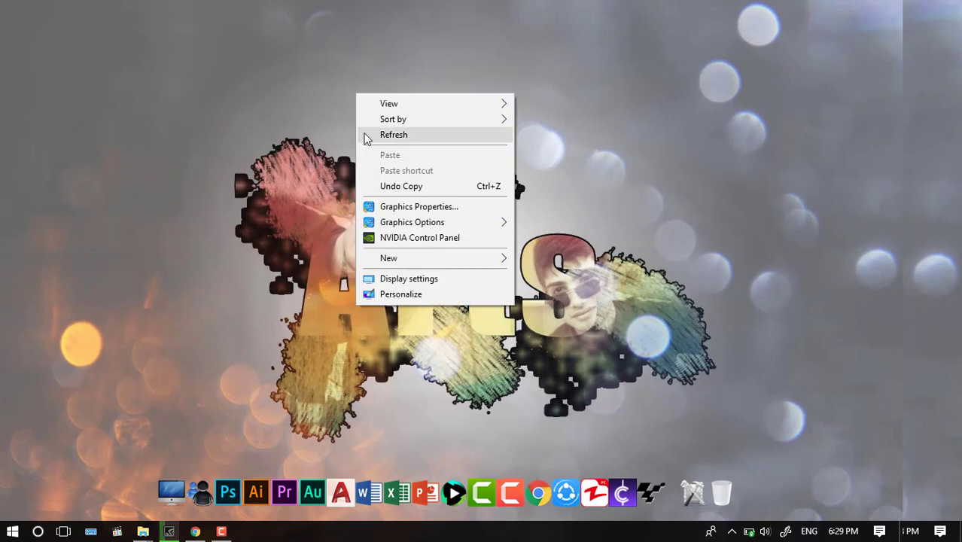
pyautogui.click(364, 136)
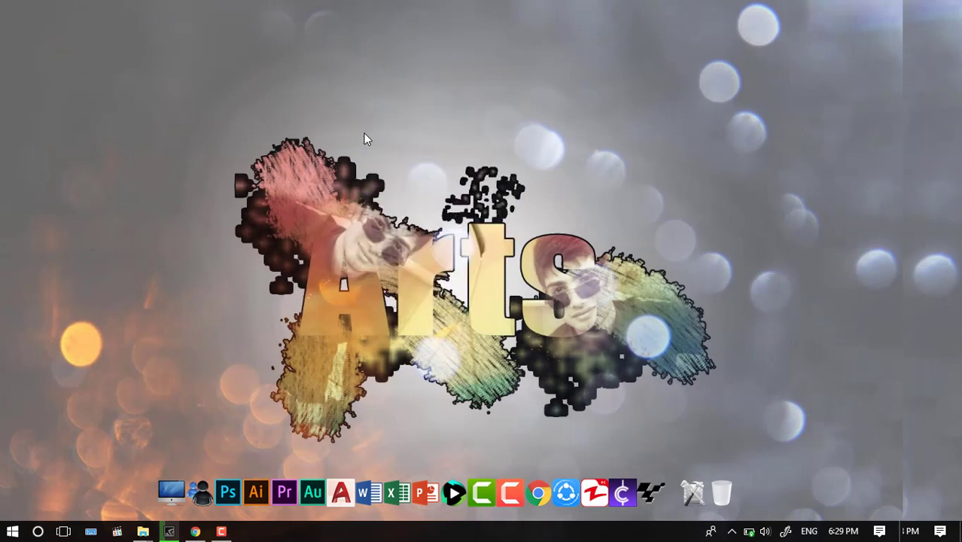